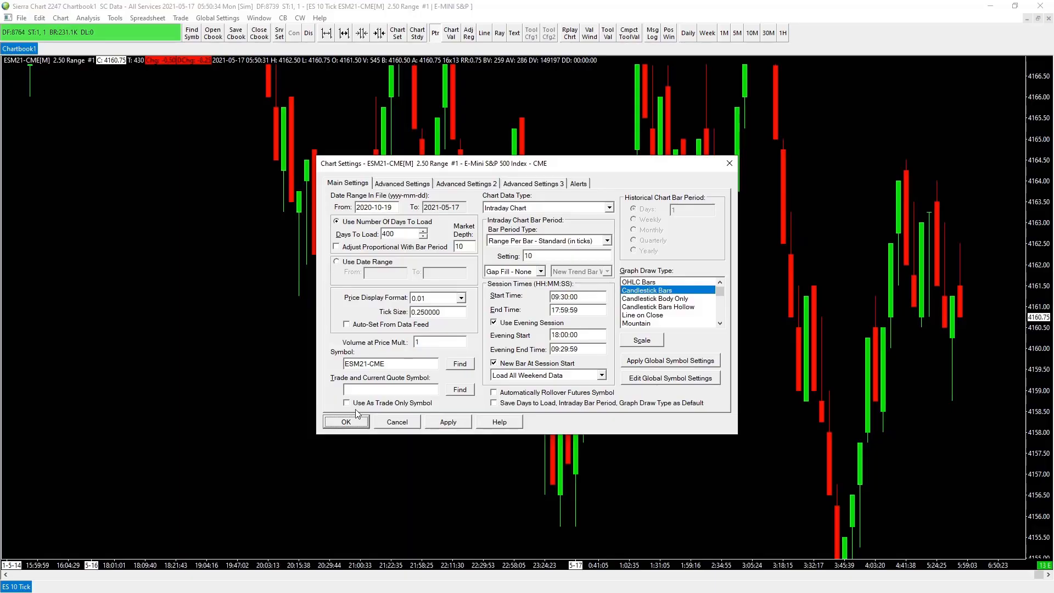
# - Apply the 10-tick Range Per Bar setting and compress the price scale to show a wider range
pyautogui.click(351, 421)
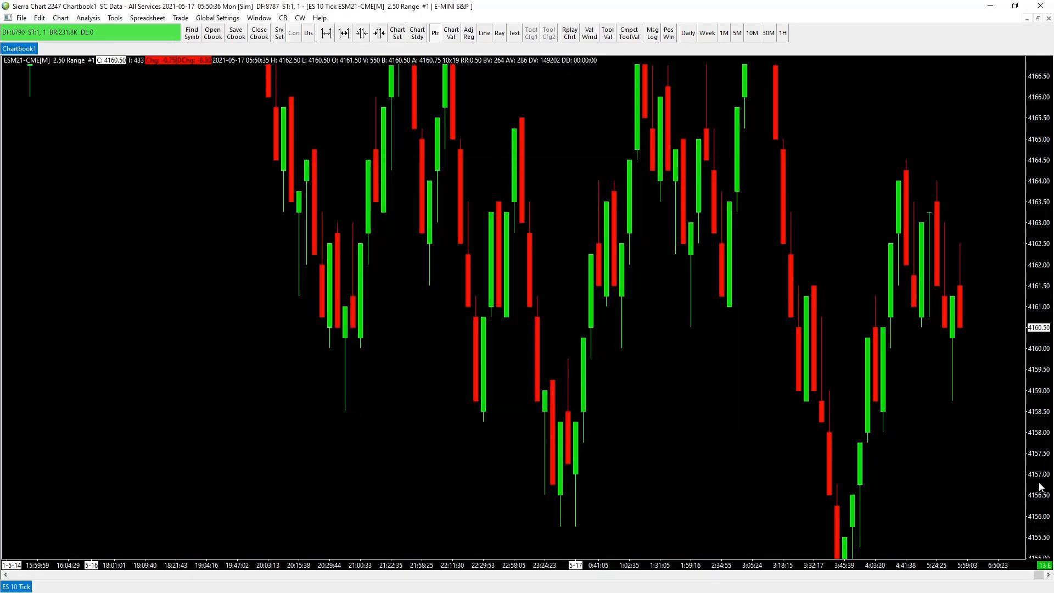
pyautogui.moveTo(1041, 486); pyautogui.dragTo(1042, 424)
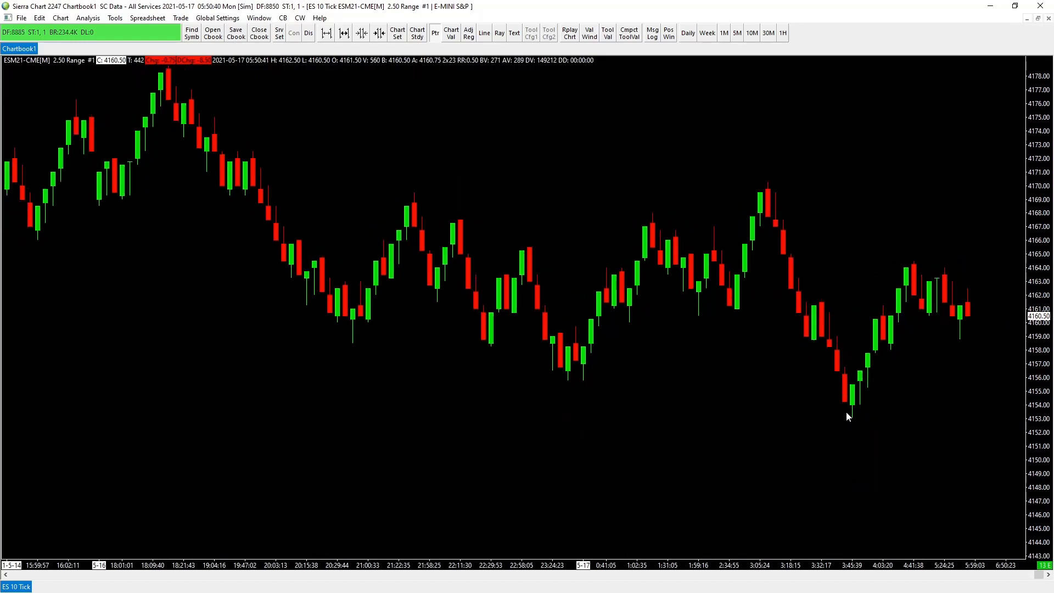
pyautogui.scroll(3, 848, 420)
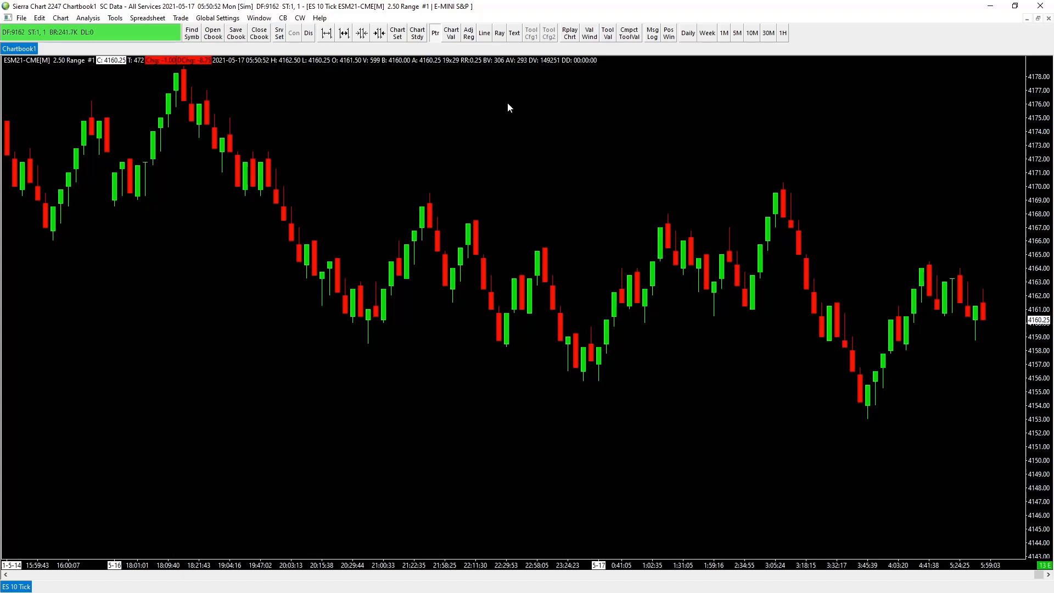
# - Restore the maximized ES chart to a floating window, move it, and browse the Chart, Global Settings and Window menus
pyautogui.hotkey('ctrl', 'F5')
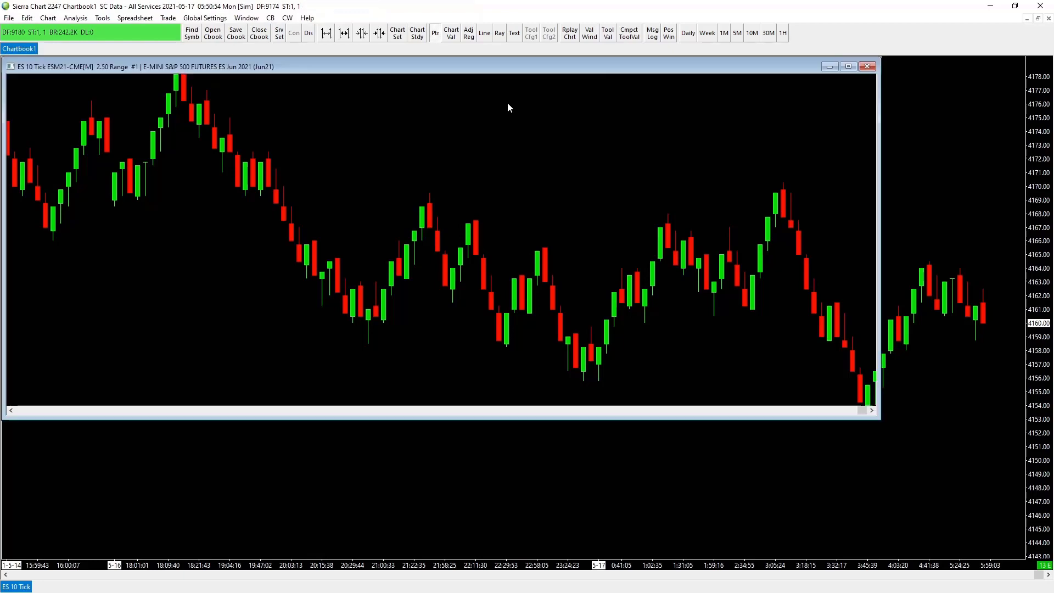
pyautogui.moveTo(325, 67); pyautogui.dragTo(365, 77)
pyautogui.click(48, 18)
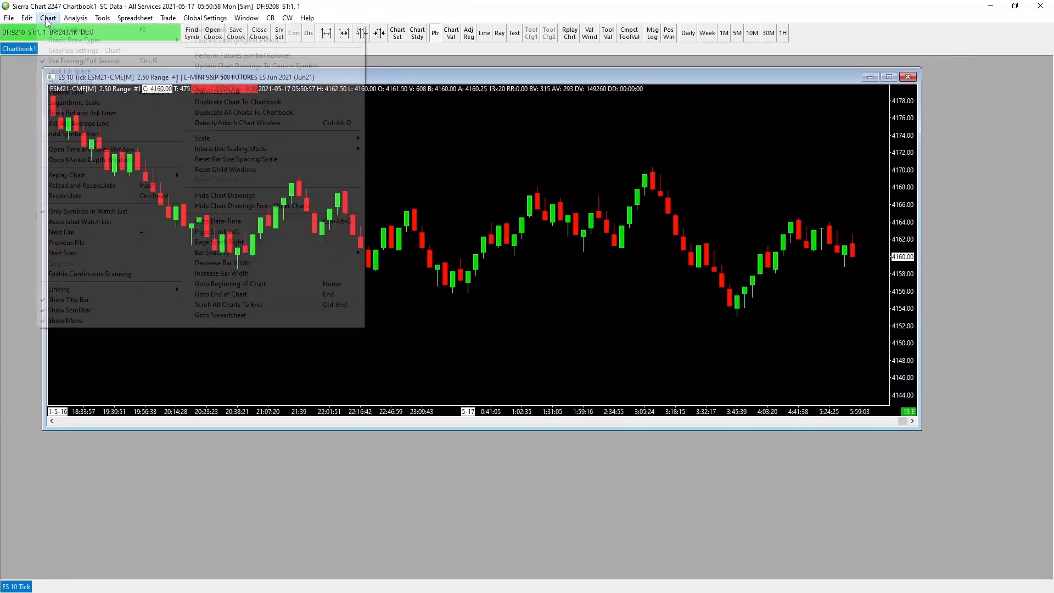
pyautogui.click(48, 18)
pyautogui.click(204, 18)
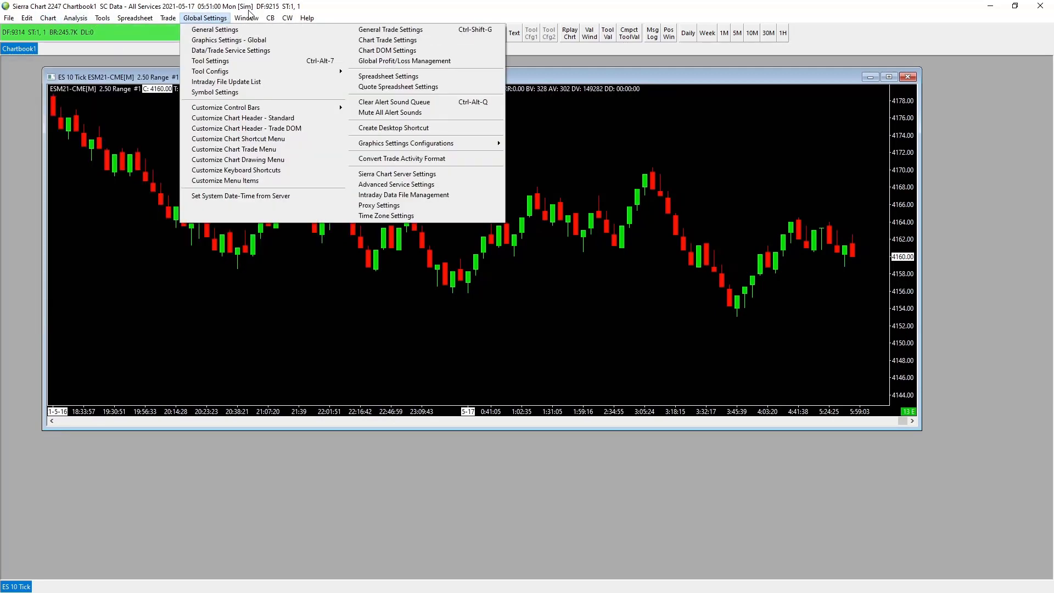
pyautogui.moveTo(246, 17)
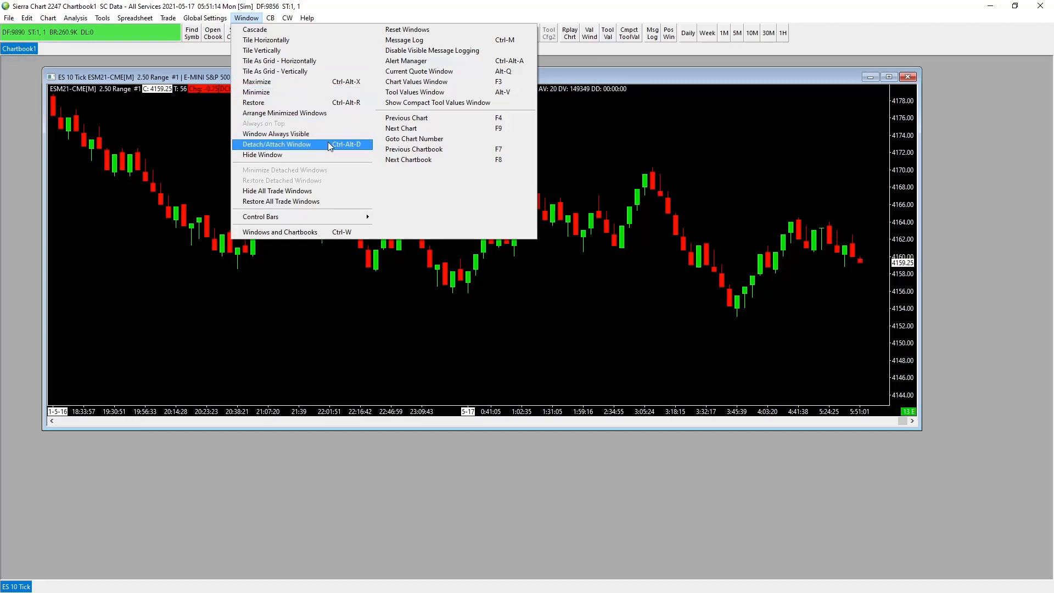
pyautogui.click(48, 17)
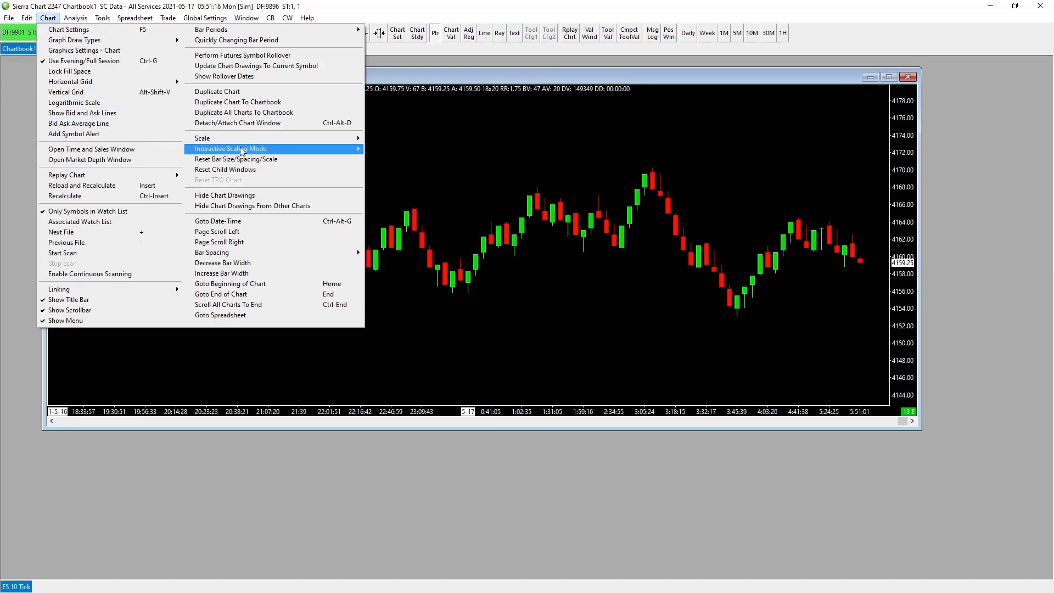
pyautogui.click(512, 343)
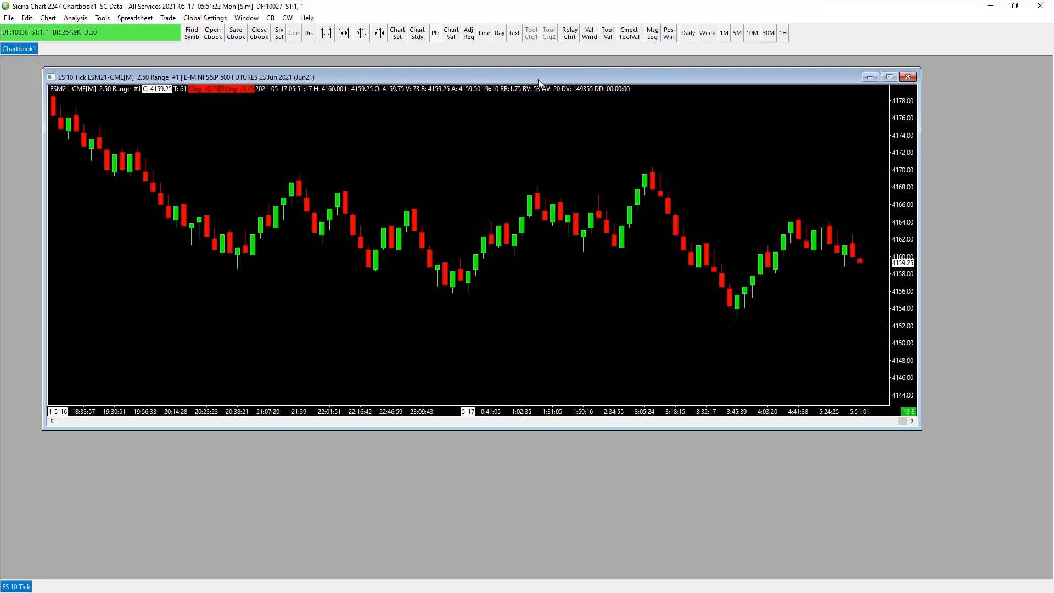
# - Drag the ES 10 Tick chart window right, toward another monitor, then back into the chartbook
pyautogui.moveTo(652, 65); pyautogui.dragTo(532, 125)
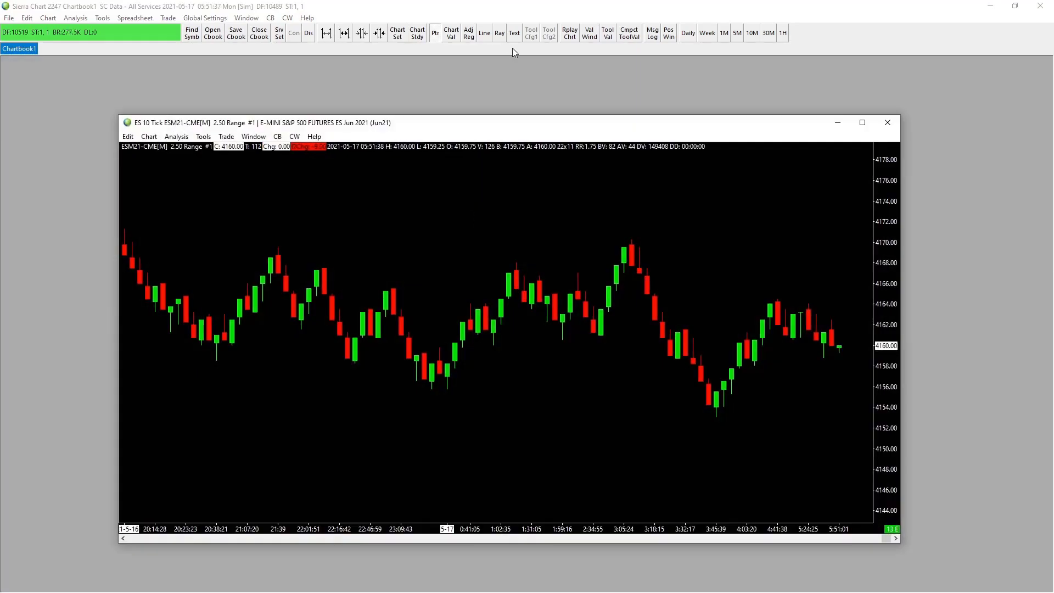
pyautogui.moveTo(475, 125)
pyautogui.mouseDown()
pyautogui.moveTo(1053, 171)
pyautogui.moveTo(565, 181)
pyautogui.moveTo(3, 165)
pyautogui.moveTo(188, 234)
pyautogui.moveTo(505, 127)
pyautogui.moveTo(489, 115)
pyautogui.mouseUp()
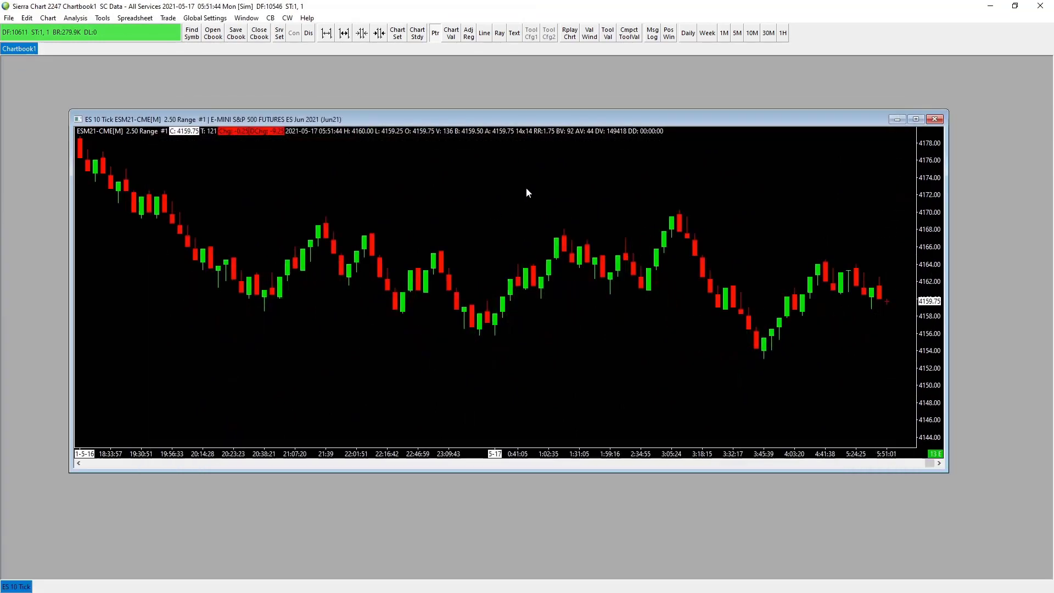
# - Add empty space after the last bar, make the window slightly taller, and bring up its window menu
pyautogui.hscroll(5, 563, 218)
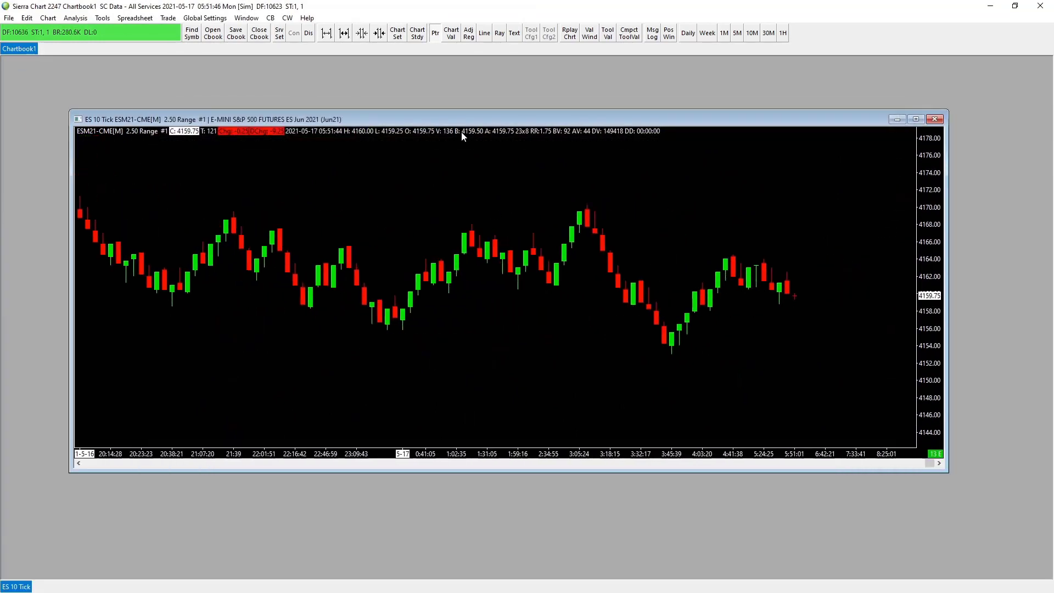
pyautogui.moveTo(472, 110)
pyautogui.mouseDown()
pyautogui.moveTo(501, 88)
pyautogui.moveTo(485, 100)
pyautogui.moveTo(506, 101)
pyautogui.moveTo(489, 102)
pyautogui.mouseUp()
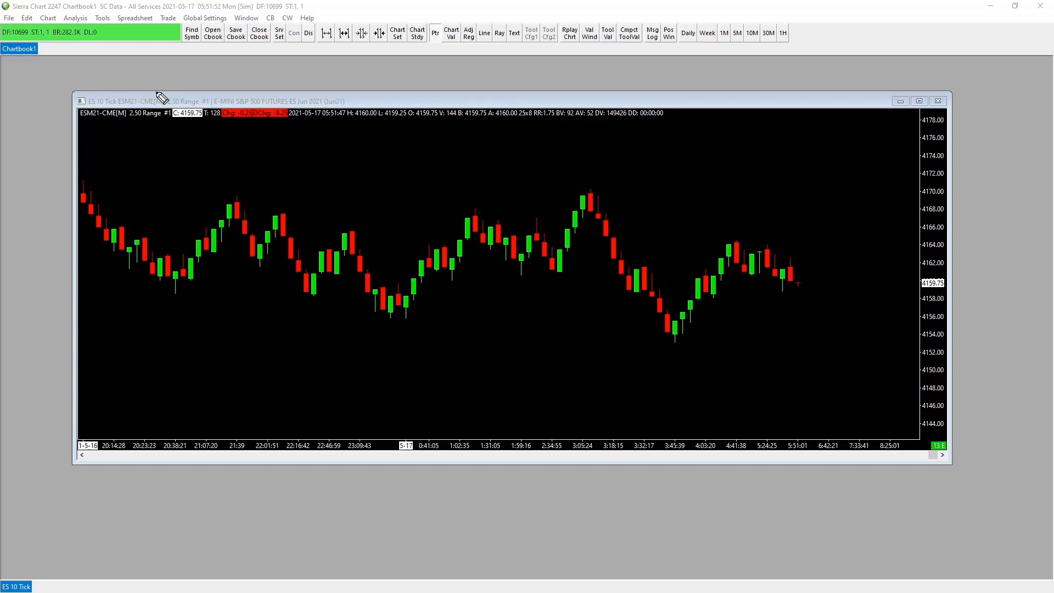
pyautogui.moveTo(65, 82)
pyautogui.mouseDown()
pyautogui.moveTo(40, 125)
pyautogui.moveTo(487, 114)
pyautogui.moveTo(954, 141)
pyautogui.moveTo(954, 109)
pyautogui.moveTo(909, 81)
pyautogui.moveTo(423, 94)
pyautogui.moveTo(146, 74)
pyautogui.moveTo(9, 95)
pyautogui.mouseUp()
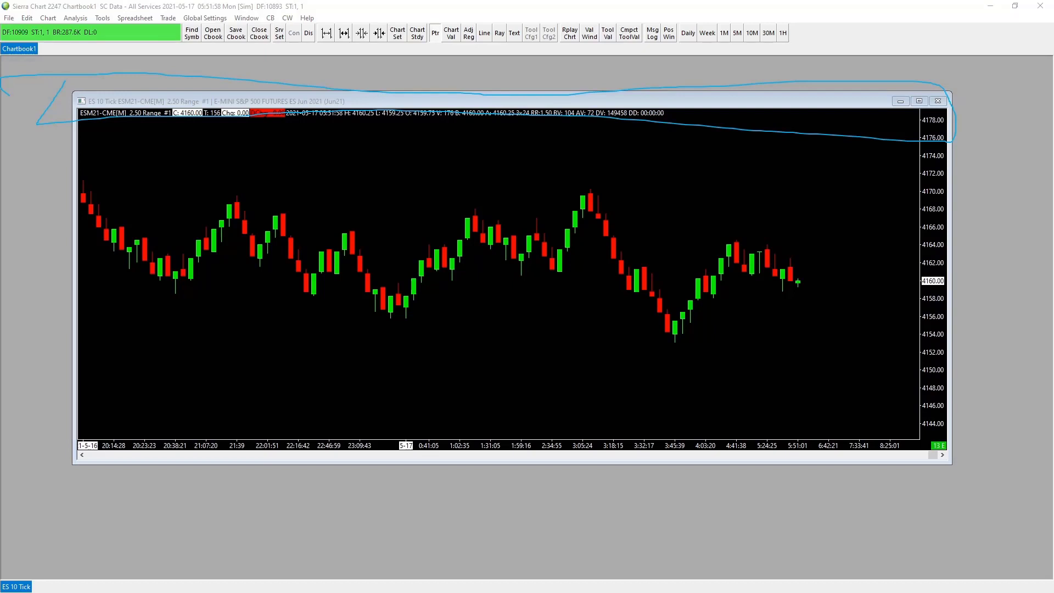
pyautogui.press('Escape')
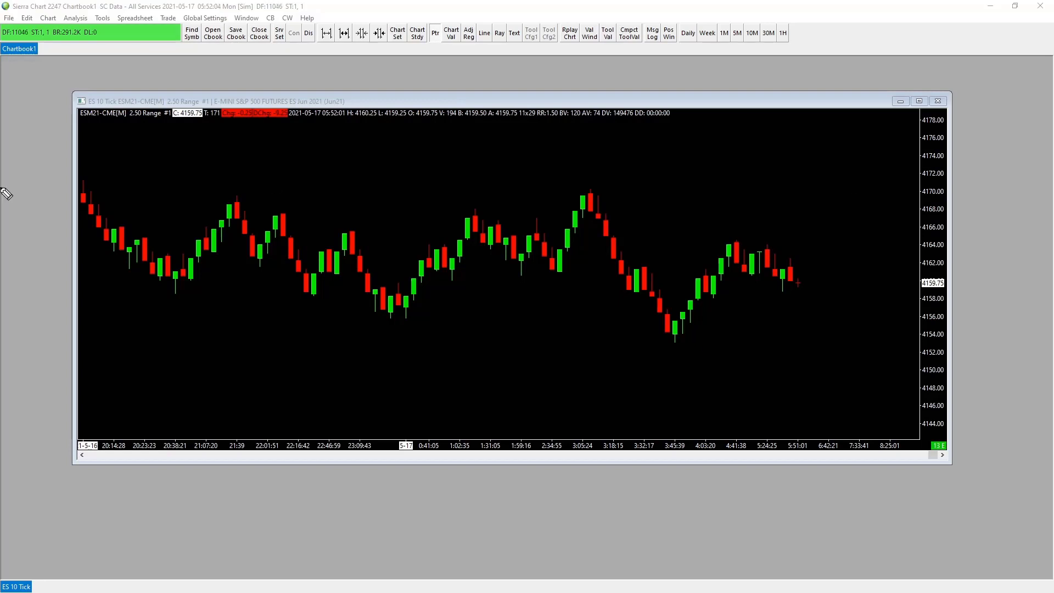
pyautogui.moveTo(65, 113)
pyautogui.mouseDown()
pyautogui.moveTo(112, 108)
pyautogui.moveTo(102, 90)
pyautogui.moveTo(80, 101)
pyautogui.mouseUp()
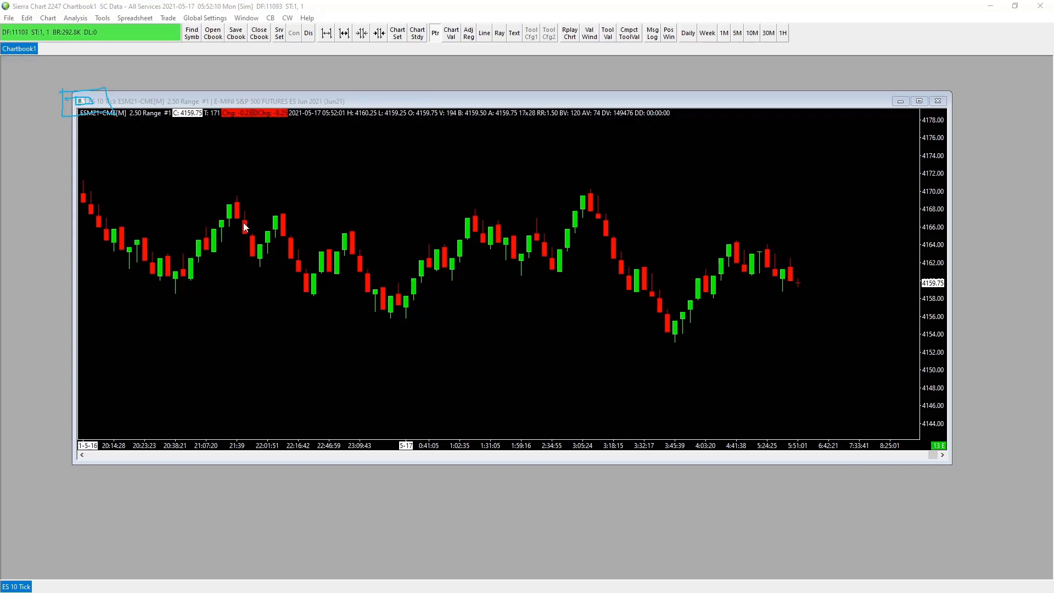
pyautogui.press('Escape')
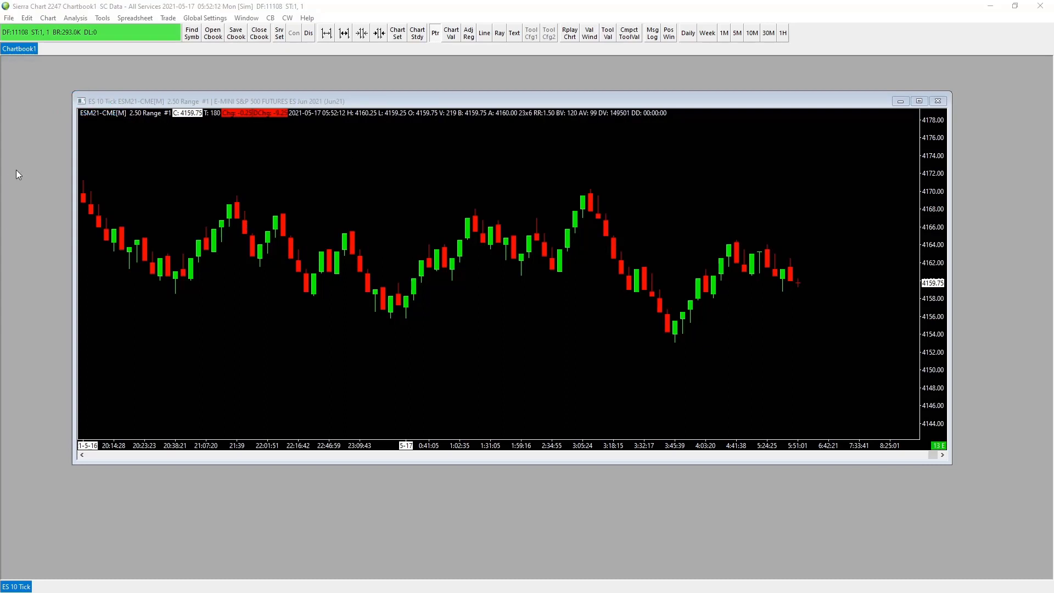
pyautogui.click(81, 102)
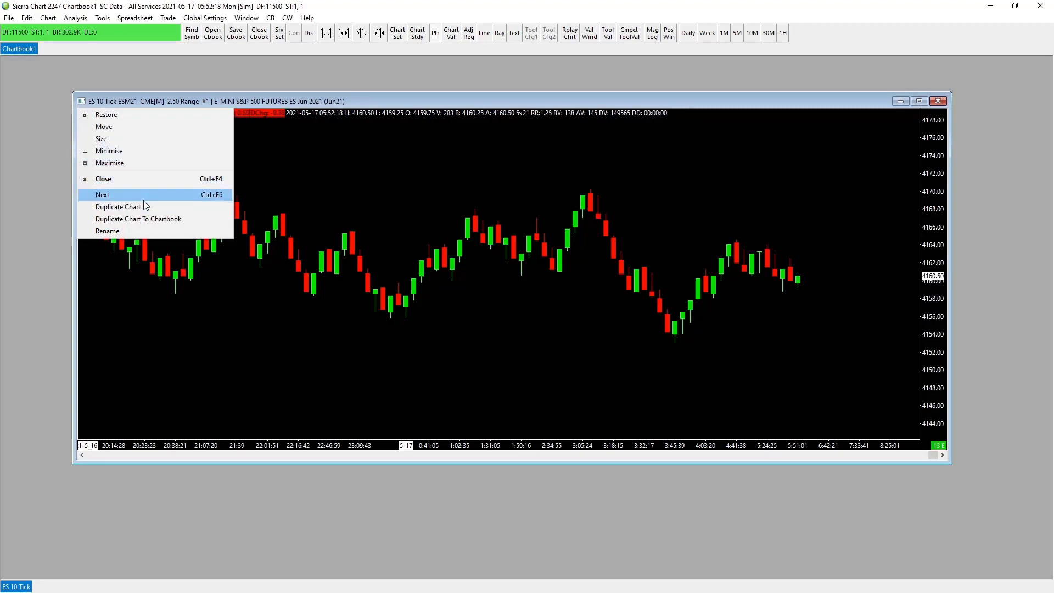
# - Uncheck Show Title Bar in the Chart menu to hide the chart window's title bar
pyautogui.click(57, 222)
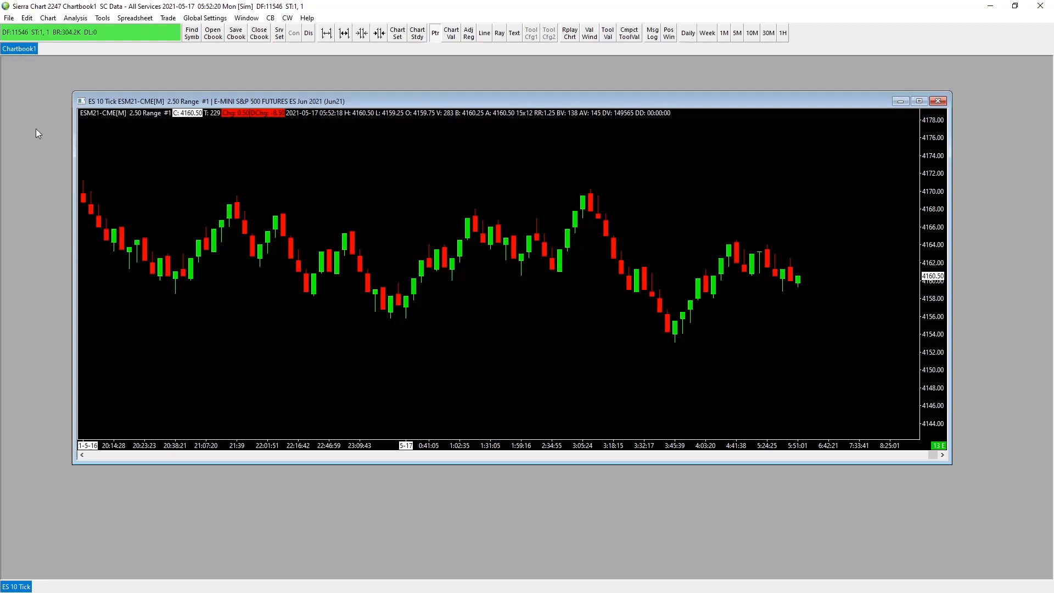
pyautogui.click(10, 18)
pyautogui.click(26, 5)
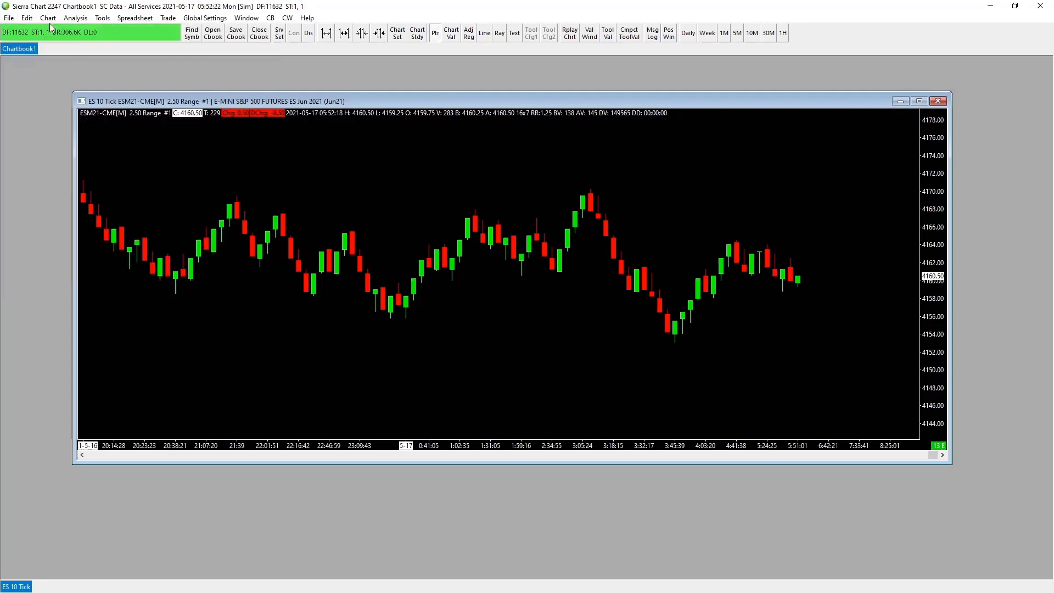
pyautogui.click(48, 18)
pyautogui.click(76, 298)
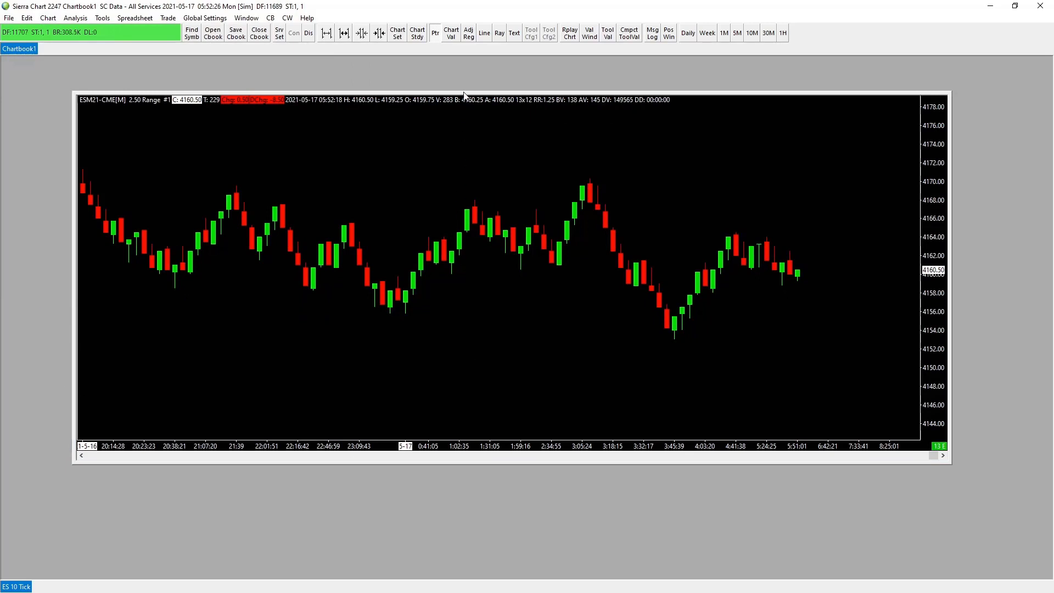
# - Move the chart window up near the top and dismiss the ES 10 Tick tab's menu
pyautogui.moveTo(464, 96); pyautogui.dragTo(476, 64)
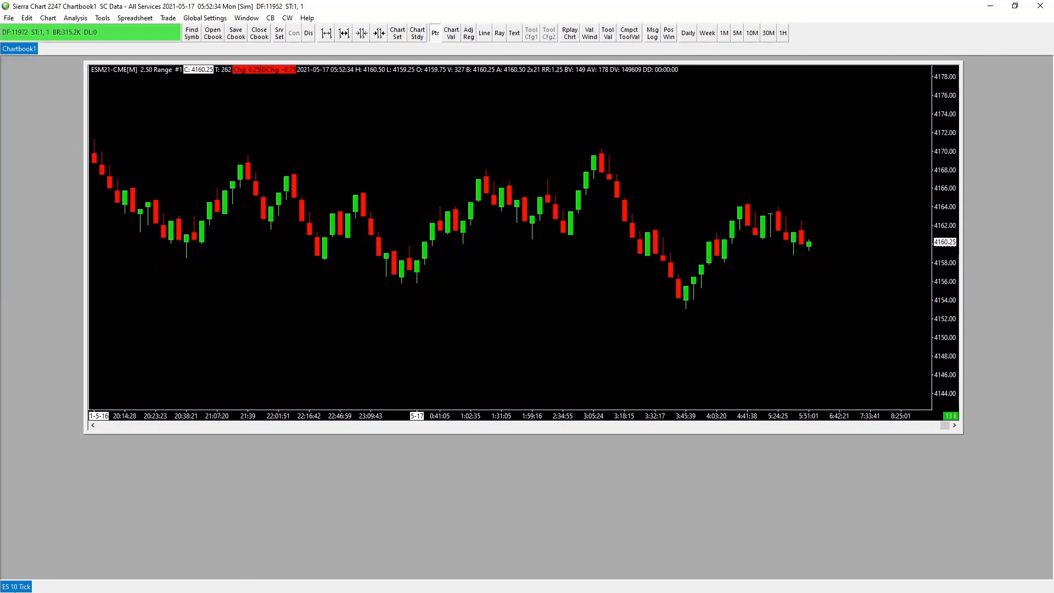
pyautogui.rightClick(17, 588)
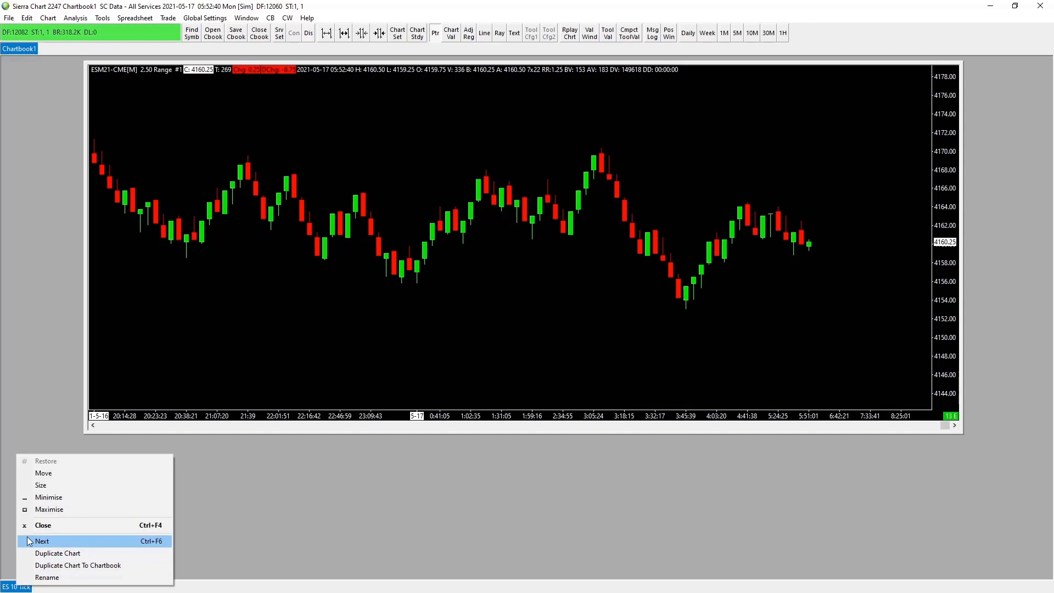
pyautogui.click(417, 492)
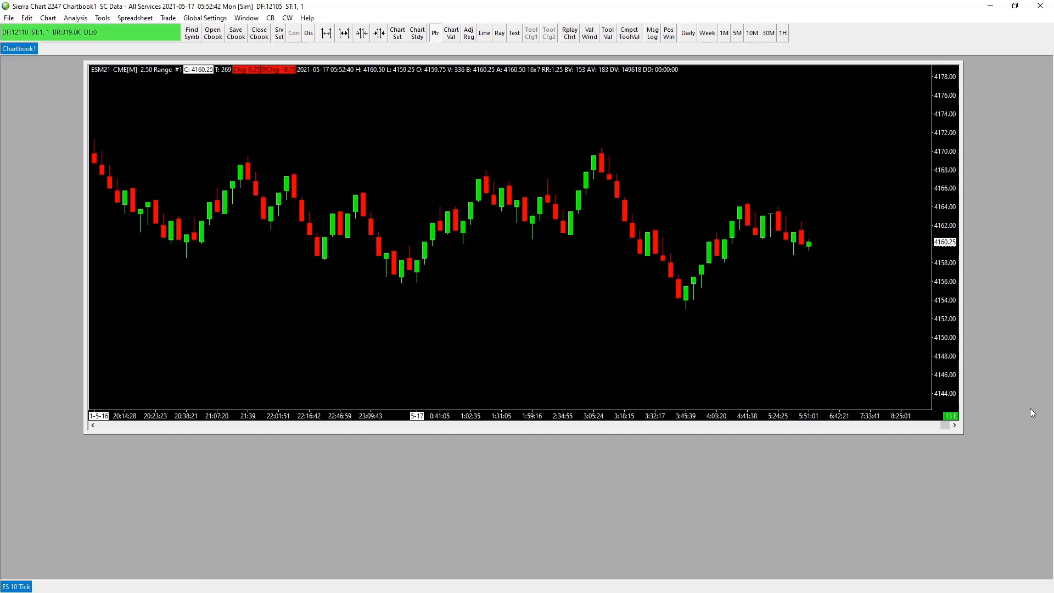
# - Shrink the chart window narrower and shorter, then settle it at the top of the workspace
pyautogui.moveTo(571, 67)
pyautogui.mouseDown()
pyautogui.moveTo(577, 153)
pyautogui.moveTo(621, 144)
pyautogui.moveTo(623, 130)
pyautogui.moveTo(478, 97)
pyautogui.moveTo(599, 181)
pyautogui.moveTo(613, 109)
pyautogui.moveTo(514, 107)
pyautogui.moveTo(512, 84)
pyautogui.moveTo(526, 89)
pyautogui.moveTo(532, 67)
pyautogui.moveTo(622, 59)
pyautogui.moveTo(561, 59)
pyautogui.mouseUp()
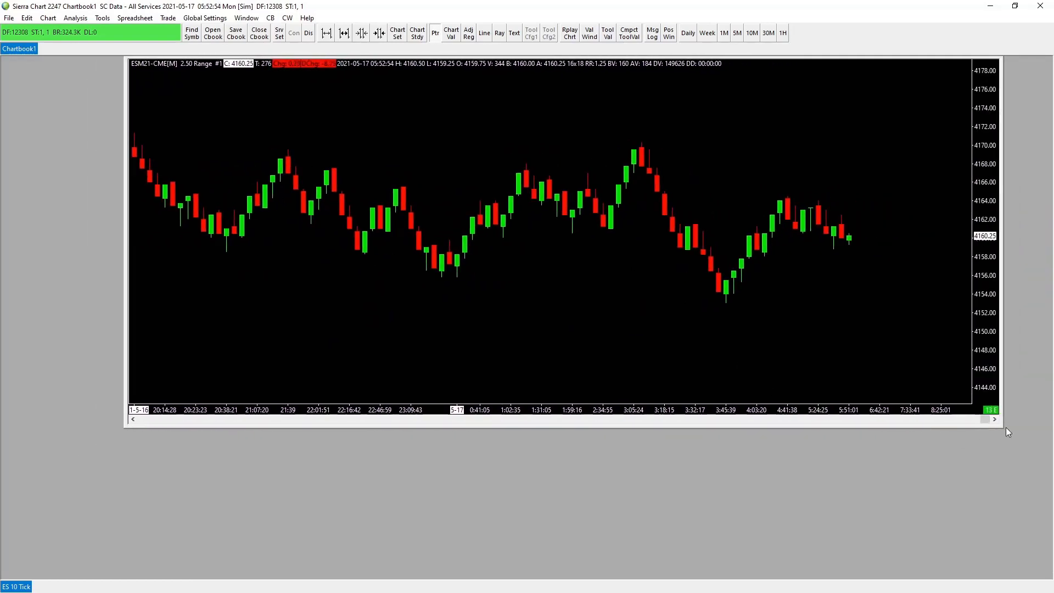
pyautogui.moveTo(1005, 427); pyautogui.dragTo(612, 398)
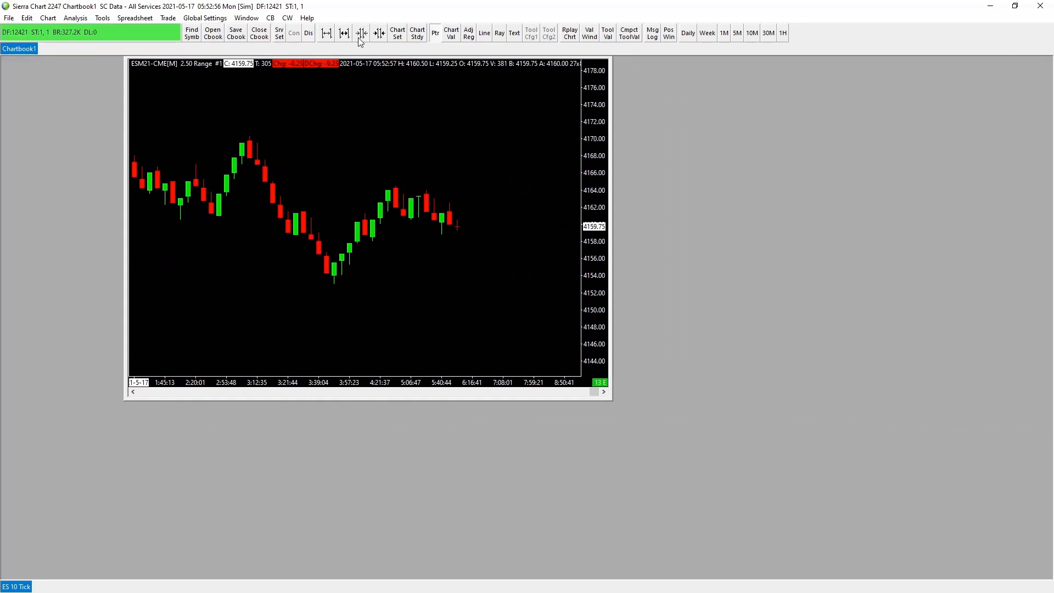
pyautogui.moveTo(362, 62); pyautogui.dragTo(496, 61)
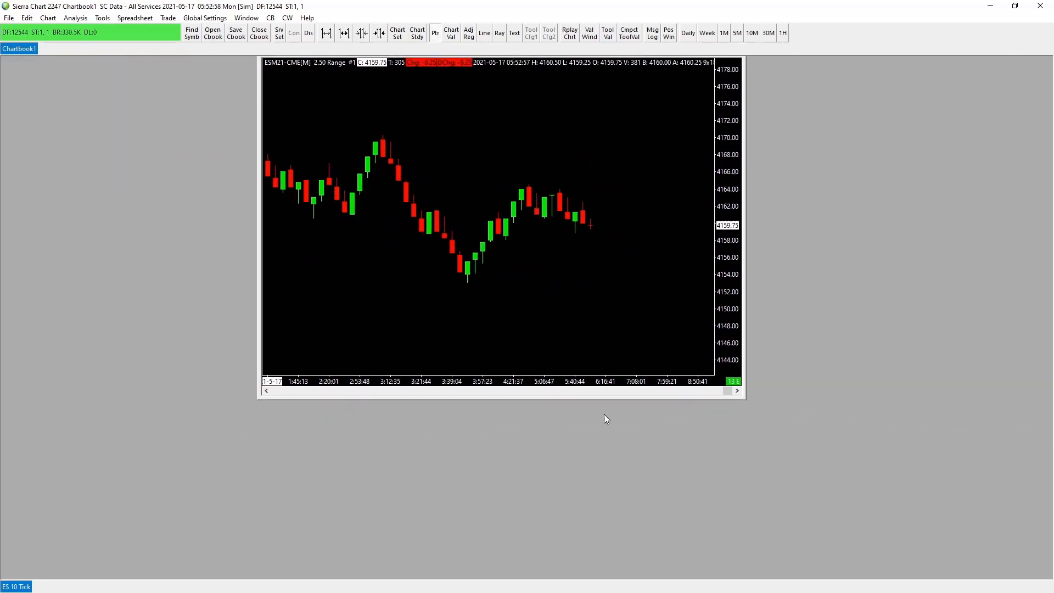
pyautogui.moveTo(605, 399); pyautogui.dragTo(610, 304)
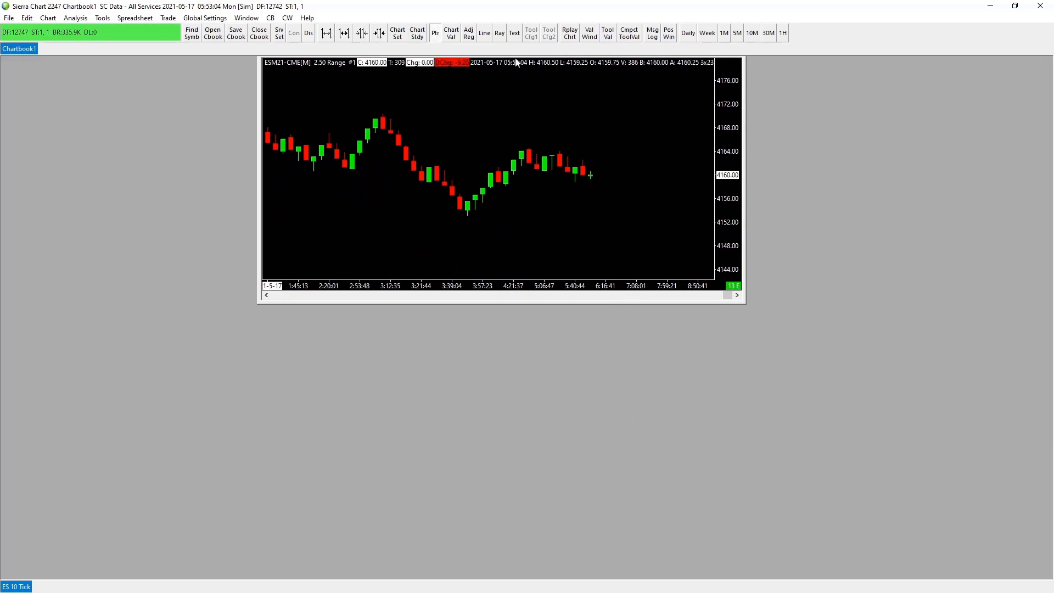
pyautogui.moveTo(516, 62); pyautogui.dragTo(536, 390)
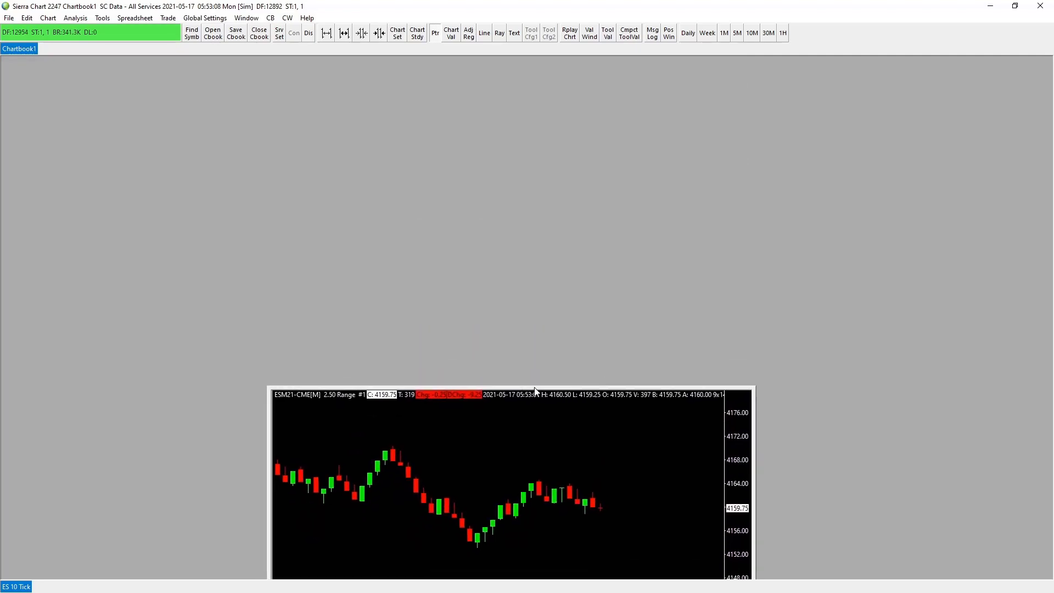
pyautogui.moveTo(640, 391); pyautogui.dragTo(636, 60)
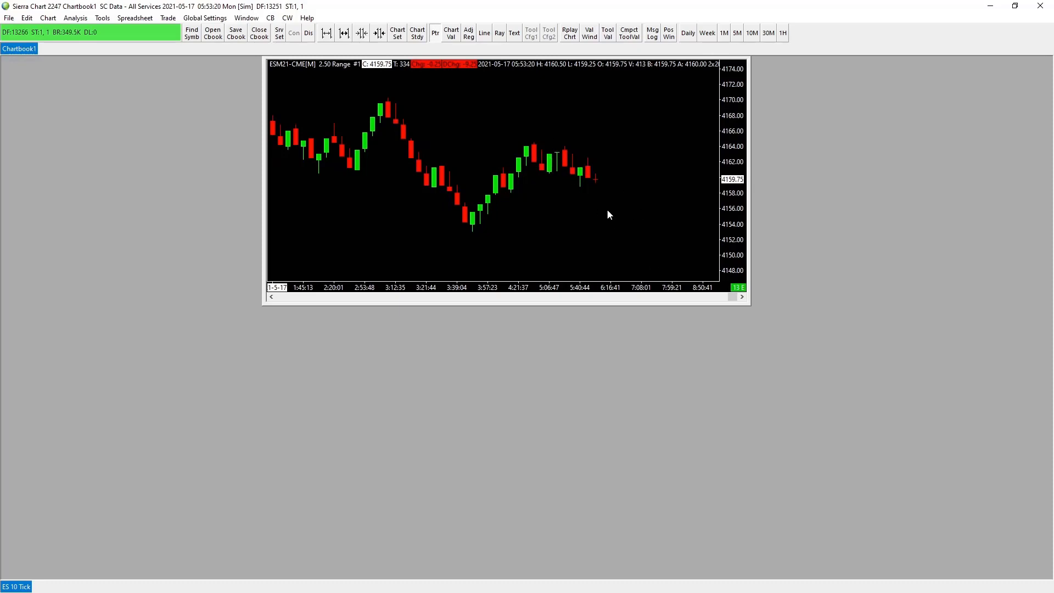
# - Maximise the ES 10 Tick chart to fill the chartbook and rescale prices to about 4144–4177
pyautogui.doubleClick(574, 170)
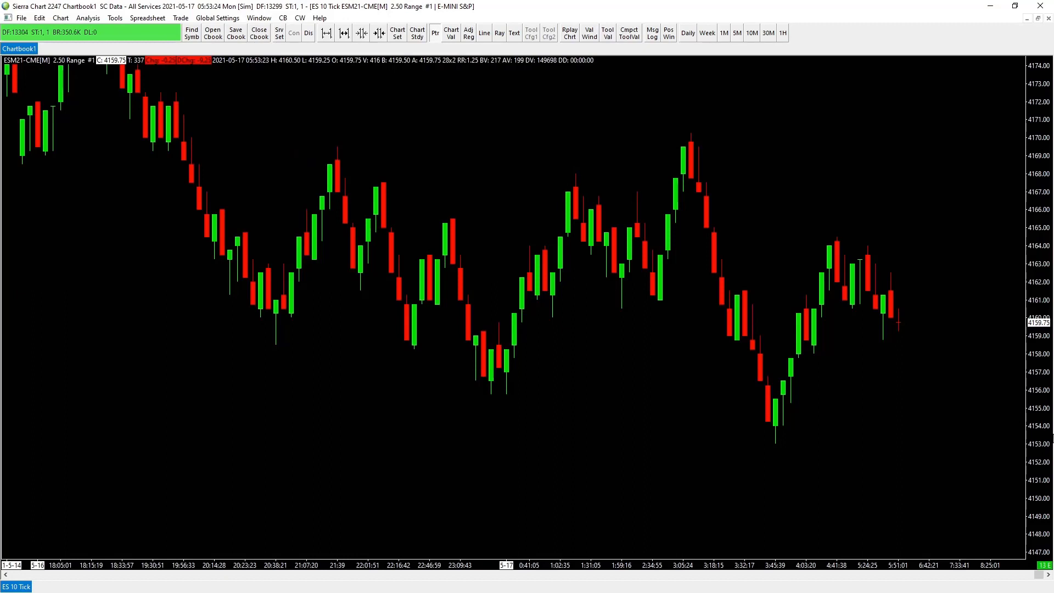
pyautogui.moveTo(1034, 436); pyautogui.dragTo(1015, 418)
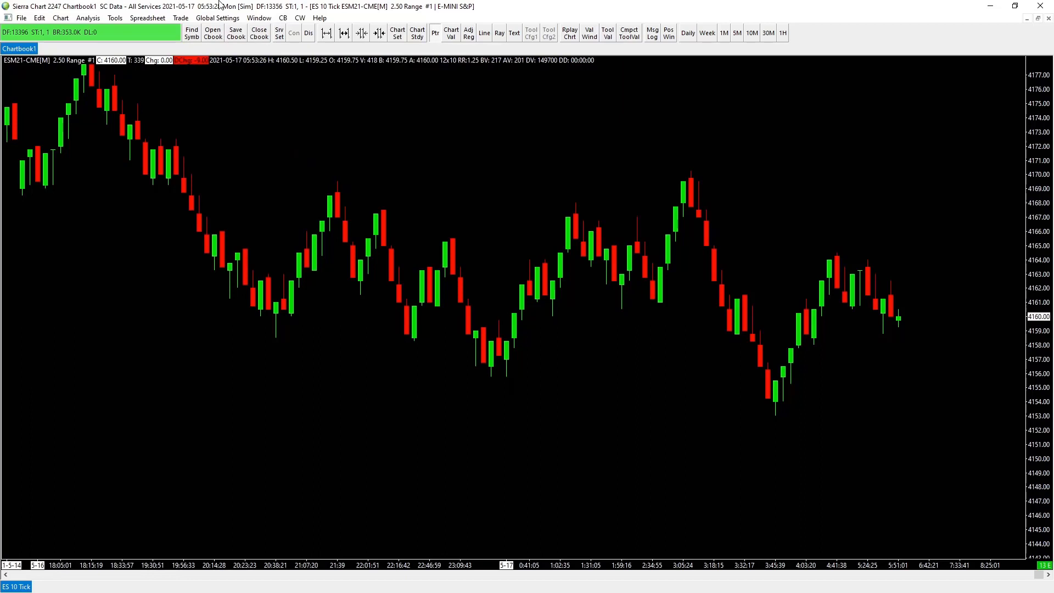
pyautogui.click(212, 20)
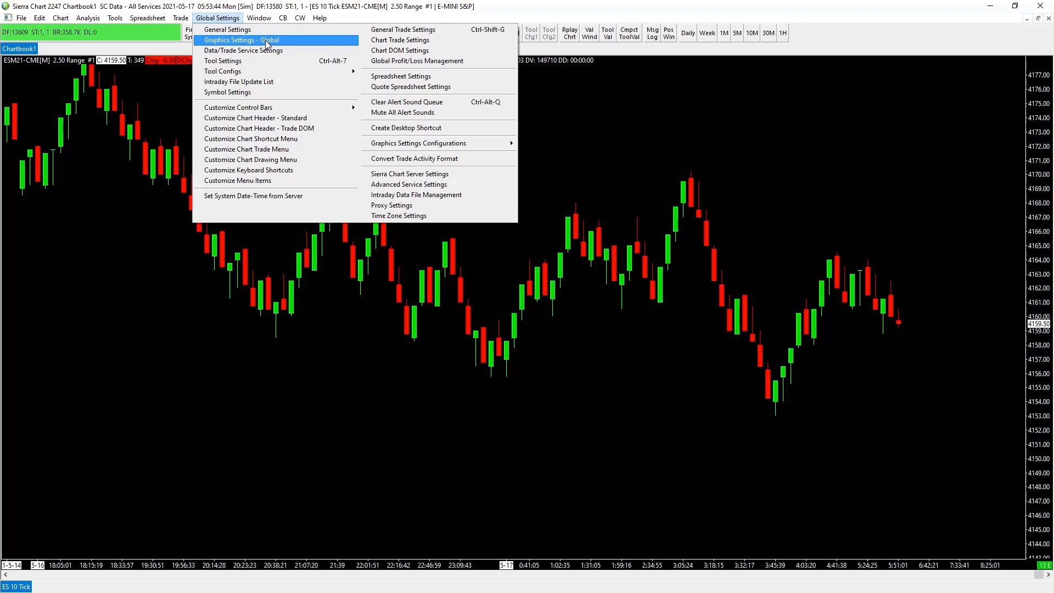
# - Open the chart's Graphics Settings and set the Chart Text colour to black
pyautogui.click(61, 19)
pyautogui.click(62, 18)
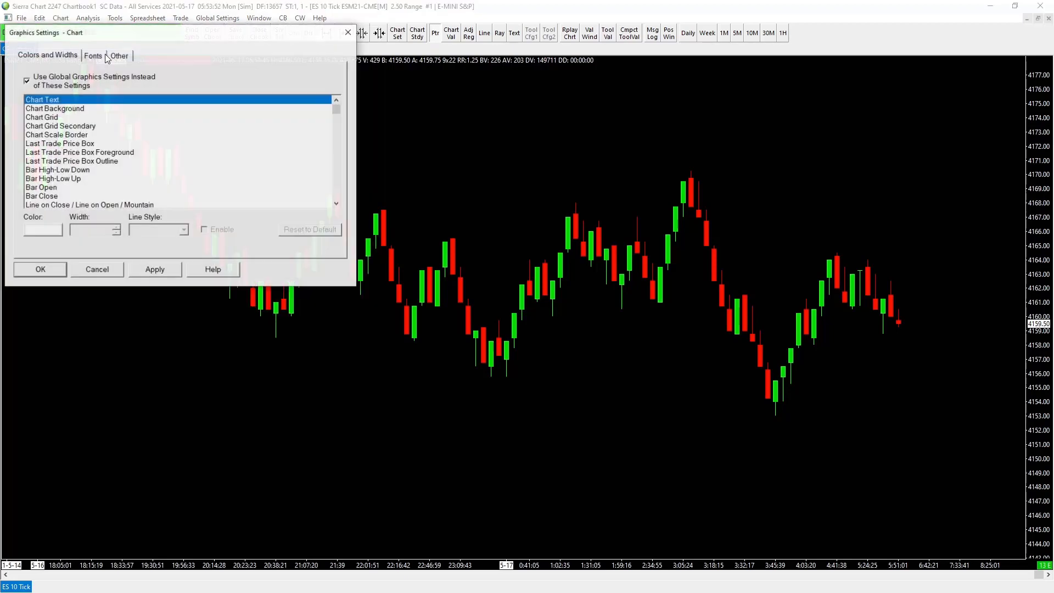
pyautogui.moveTo(168, 32); pyautogui.dragTo(543, 115)
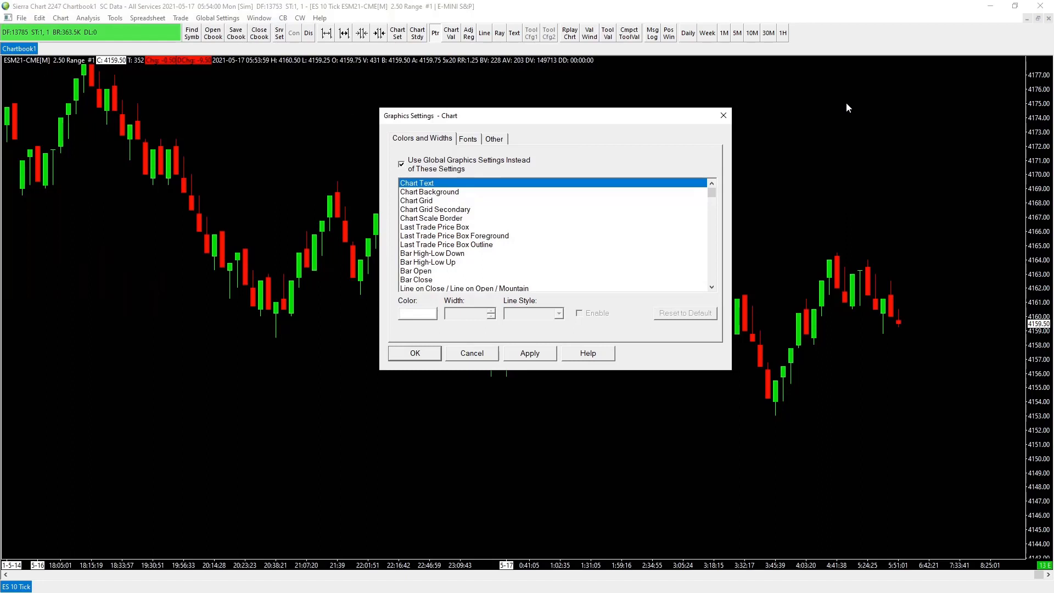
pyautogui.click(417, 314)
pyautogui.click(442, 287)
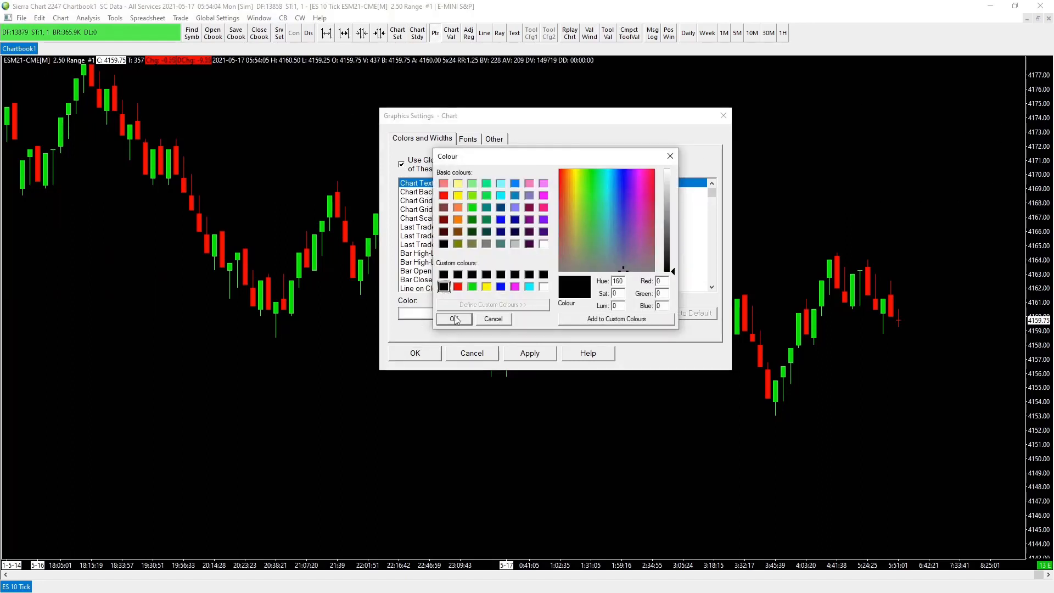
pyautogui.click(454, 320)
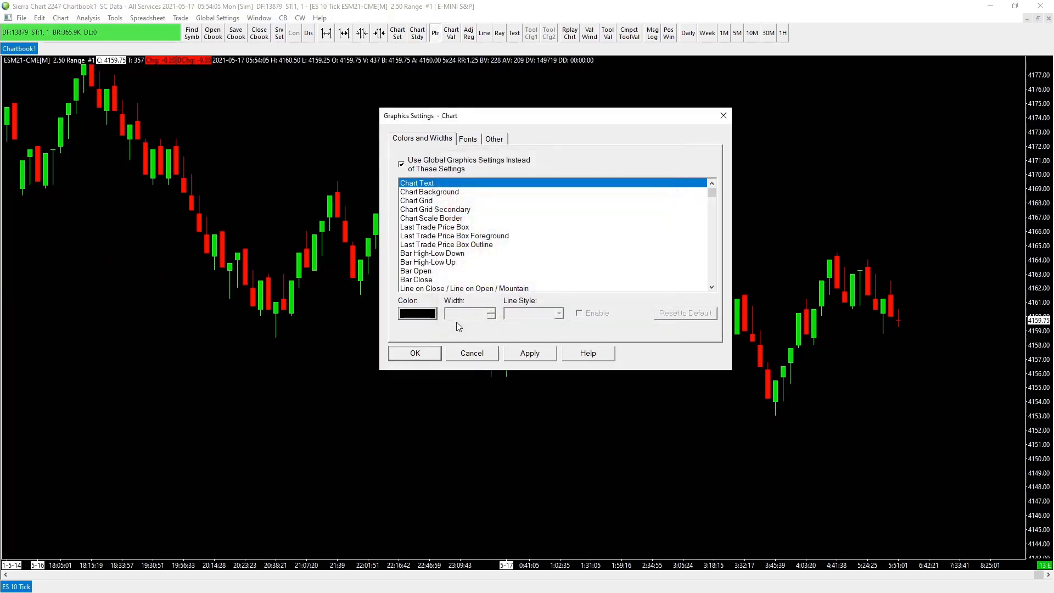
# - Set the Chart Background colour to light grey 192,192,192 and apply
pyautogui.click(421, 194)
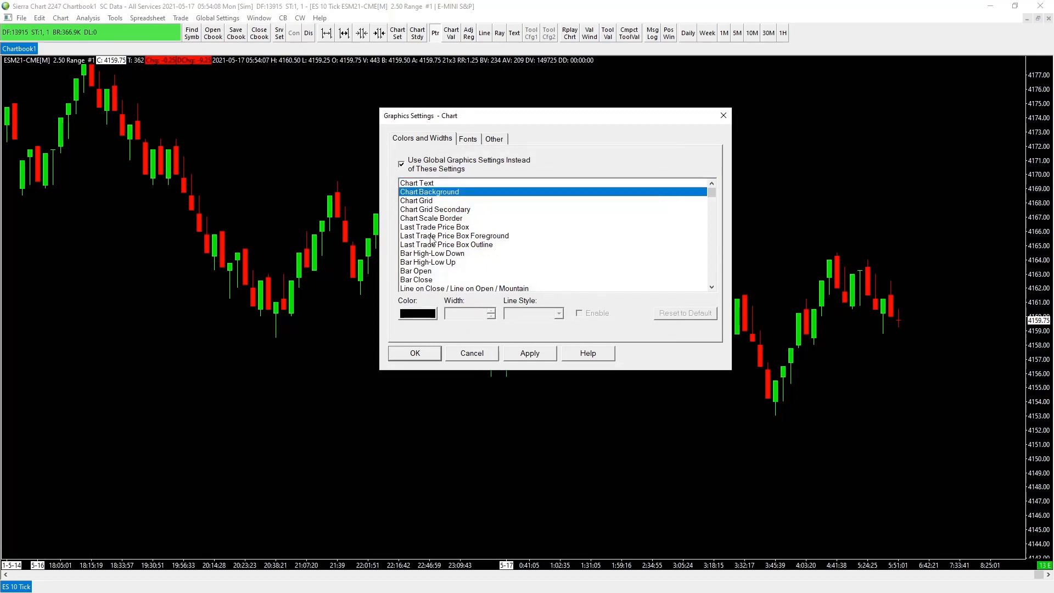
pyautogui.click(423, 312)
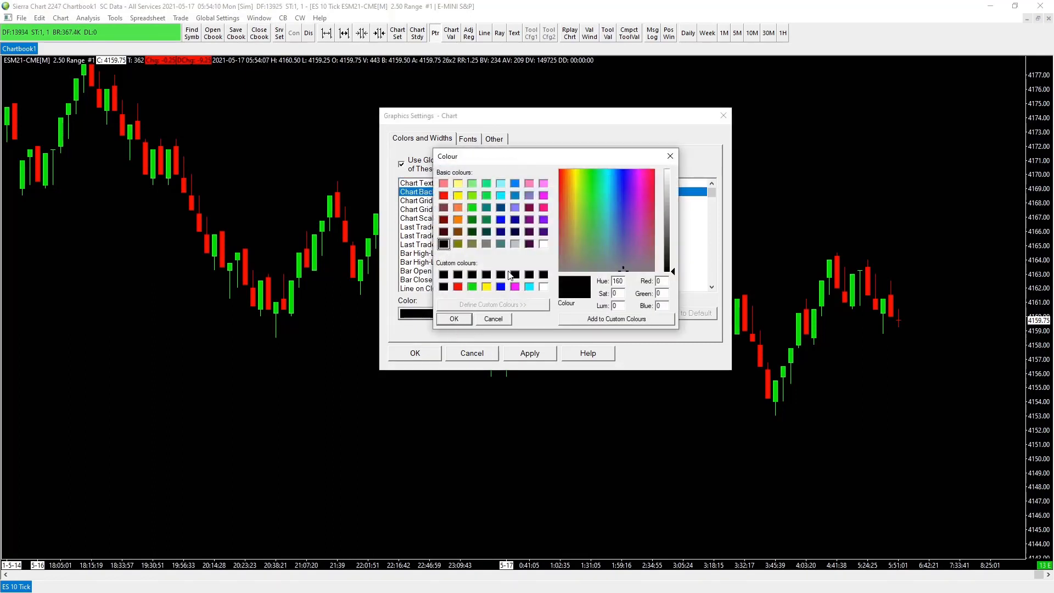
pyautogui.click(514, 243)
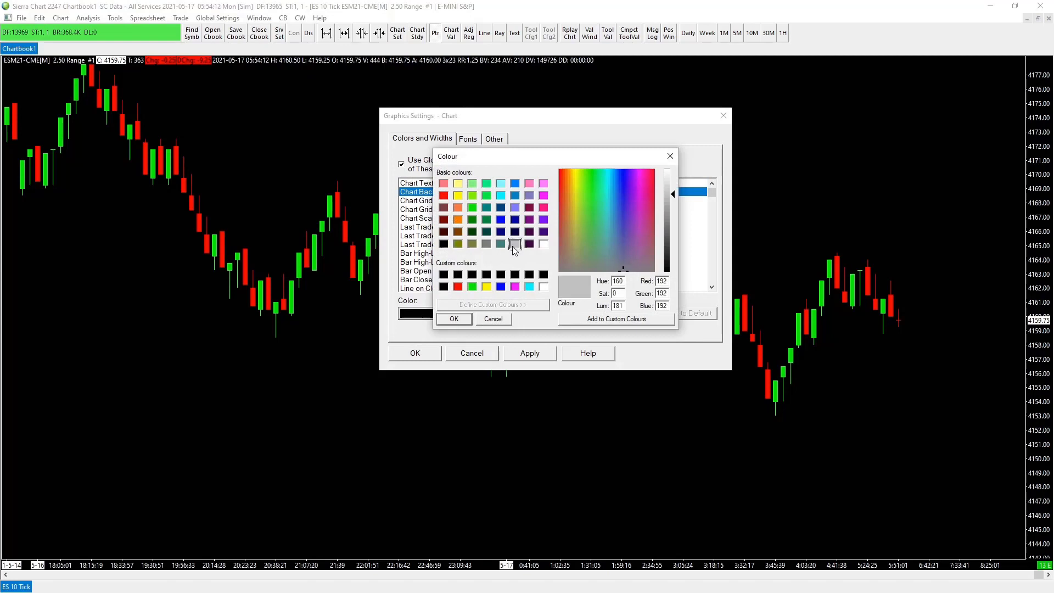
pyautogui.click(455, 318)
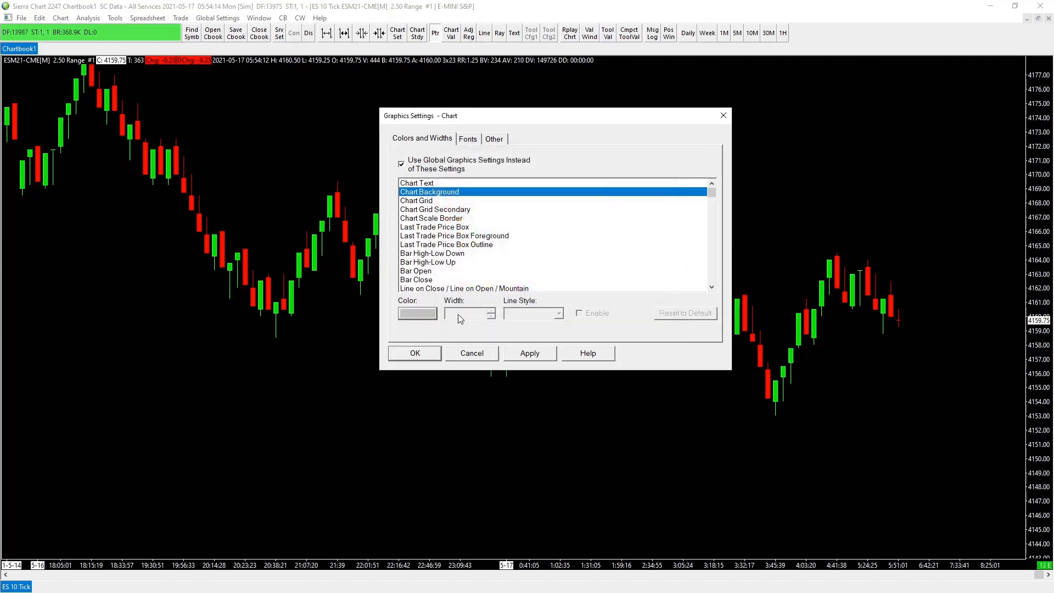
pyautogui.click(532, 358)
# - Untick Use Global Graphics Settings so the chart keeps its grey background, and apply
pyautogui.click(422, 185)
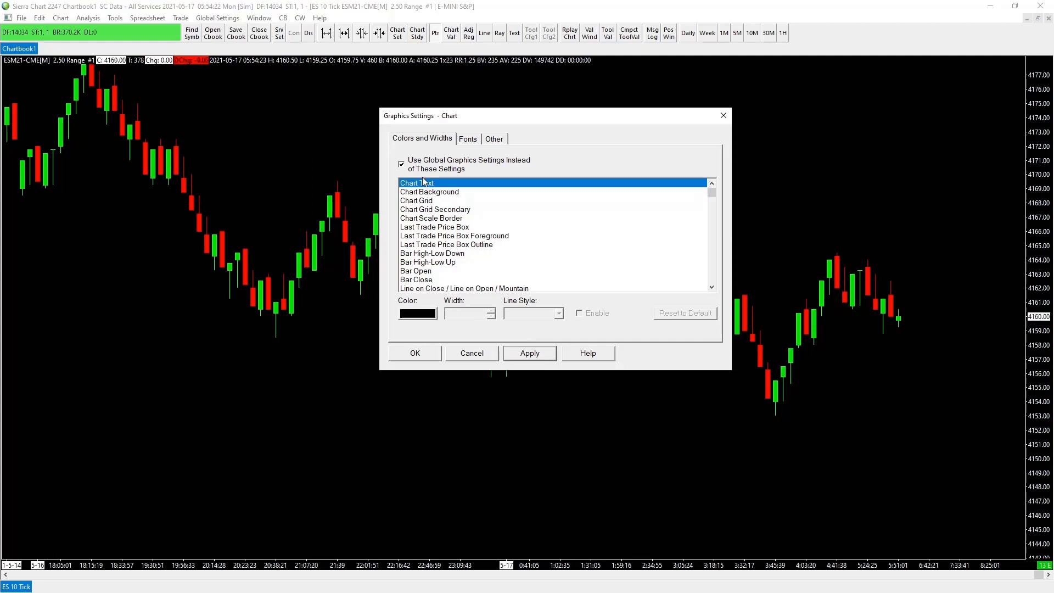
pyautogui.click(428, 193)
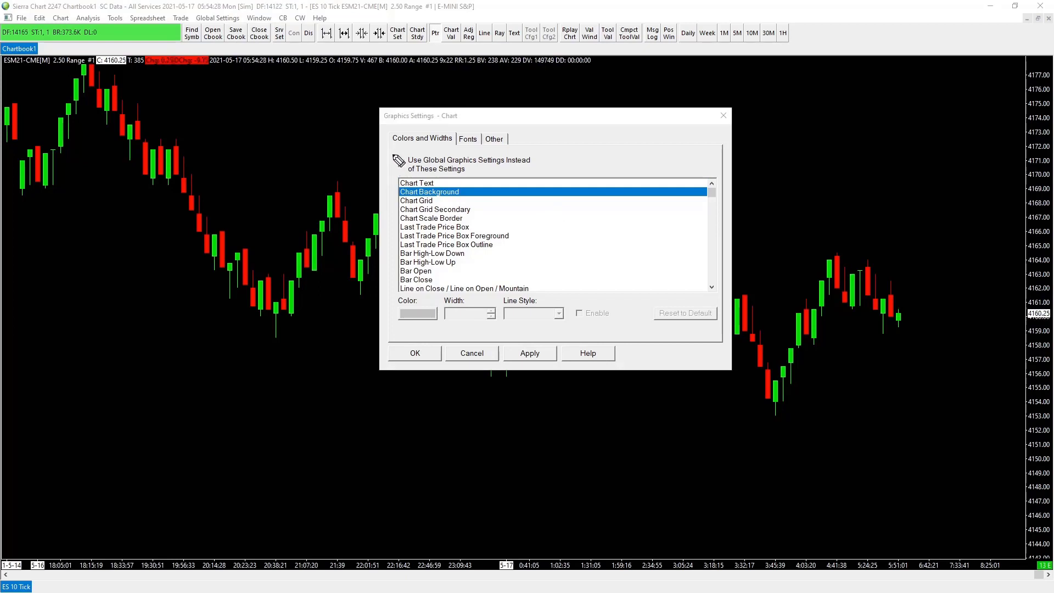
pyautogui.click(401, 164)
pyautogui.moveTo(427, 179)
pyautogui.mouseDown()
pyautogui.moveTo(553, 172)
pyautogui.moveTo(547, 156)
pyautogui.moveTo(406, 161)
pyautogui.mouseUp()
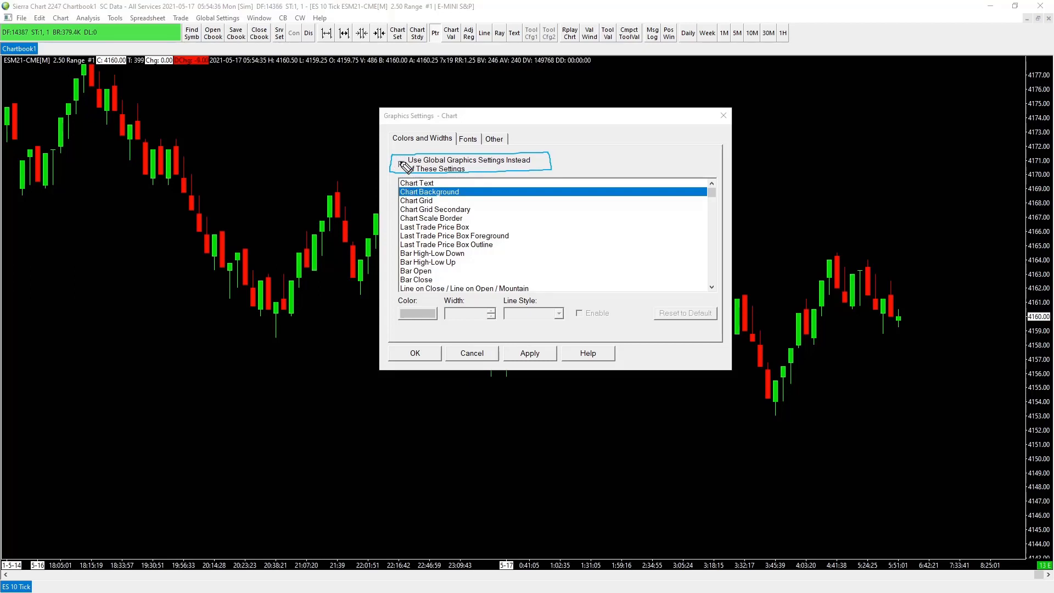
pyautogui.click(401, 164)
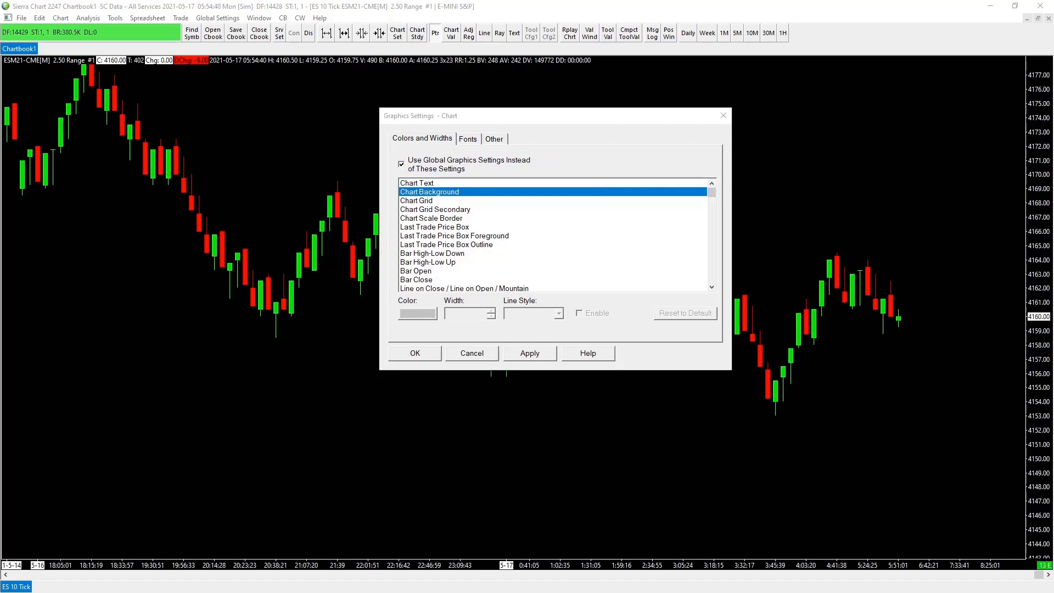
pyautogui.click(401, 164)
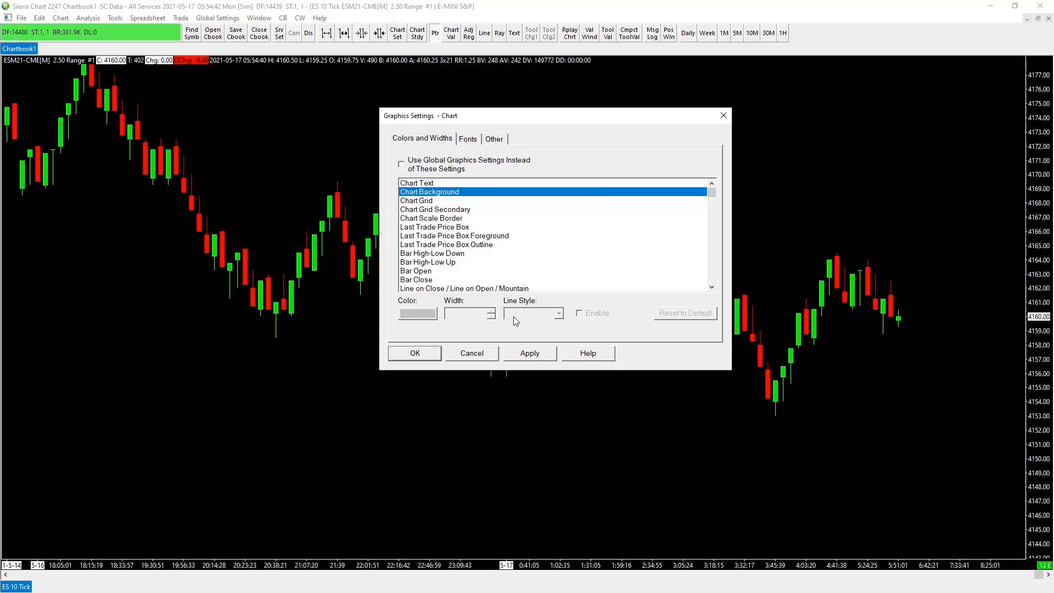
pyautogui.click(535, 355)
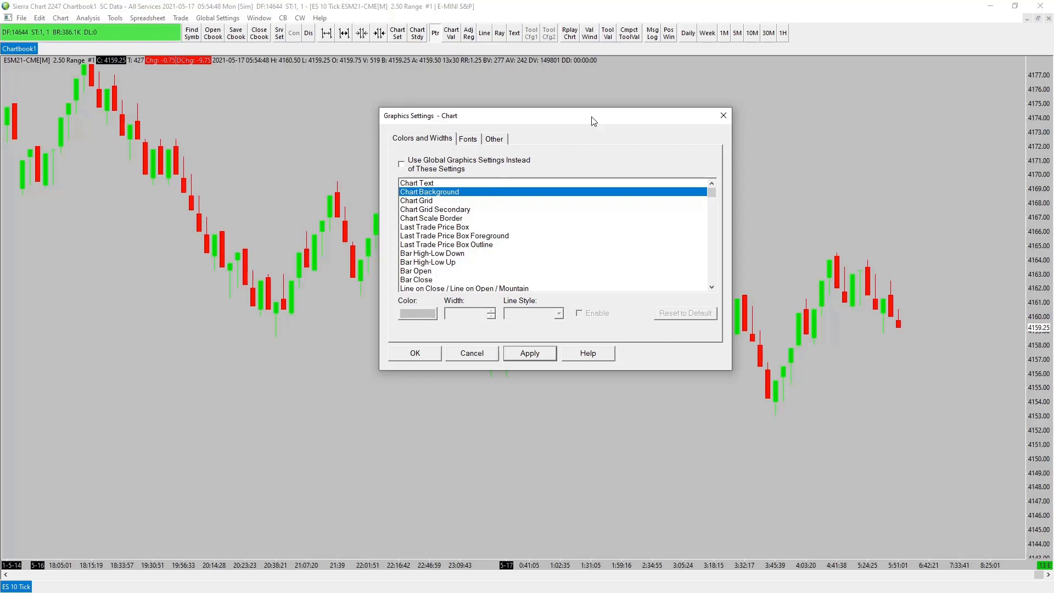
# - Reposition the Graphics Settings dialog and scroll through its colour entries to the candlestick items
pyautogui.moveTo(592, 121); pyautogui.dragTo(450, 193)
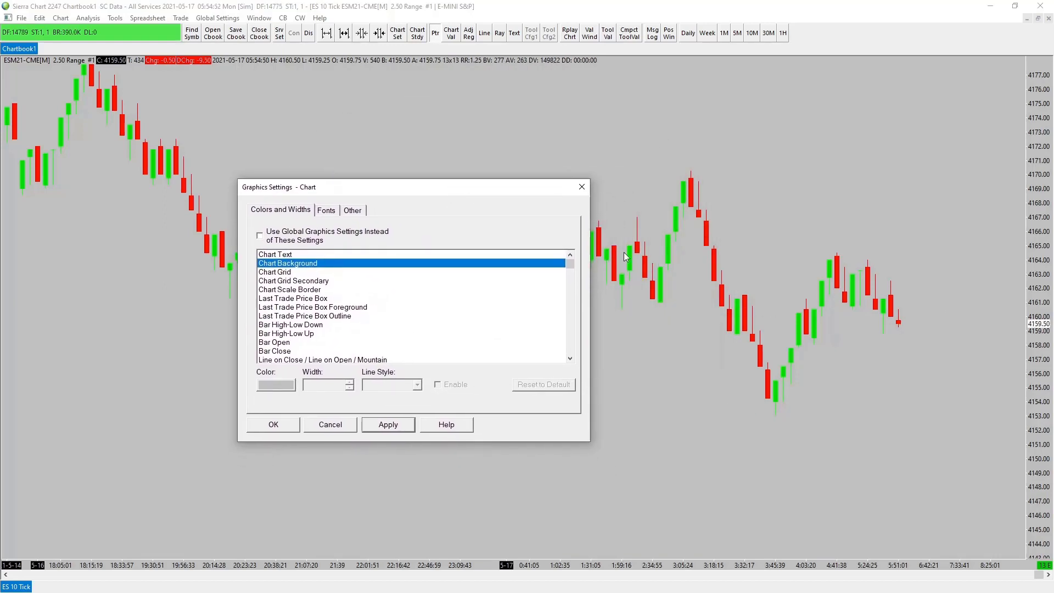
pyautogui.moveTo(404, 193); pyautogui.dragTo(462, 208)
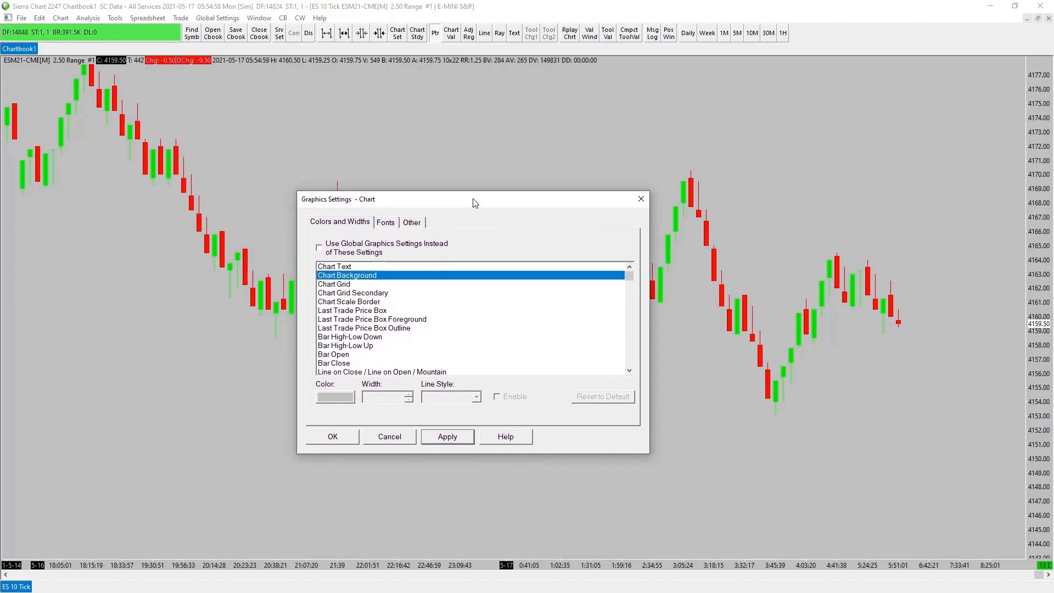
pyautogui.moveTo(475, 203); pyautogui.dragTo(519, 175)
pyautogui.scroll(-2, 450, 275)
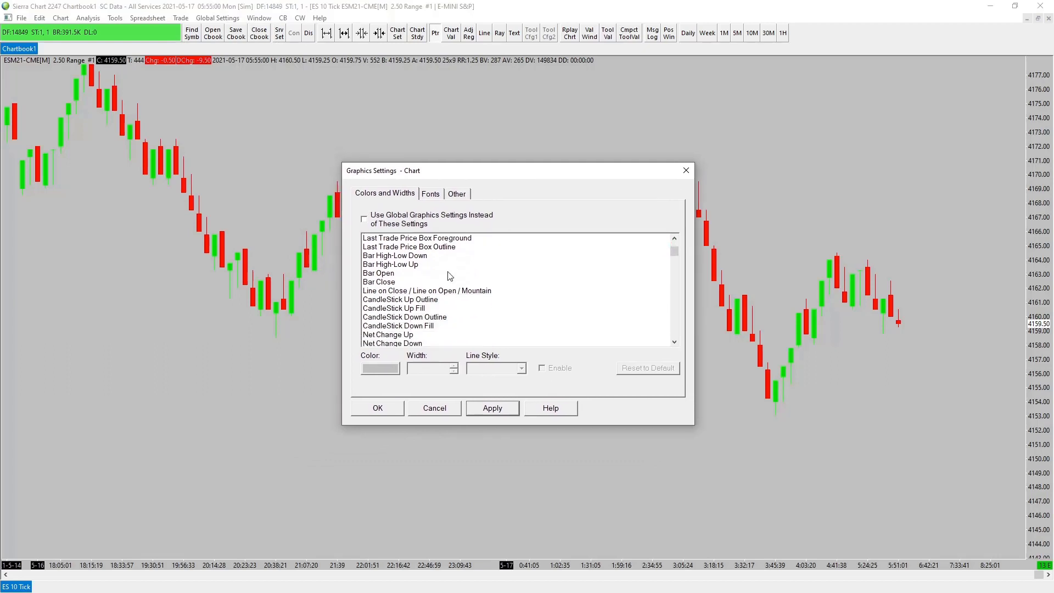
pyautogui.scroll(-3, 449, 291)
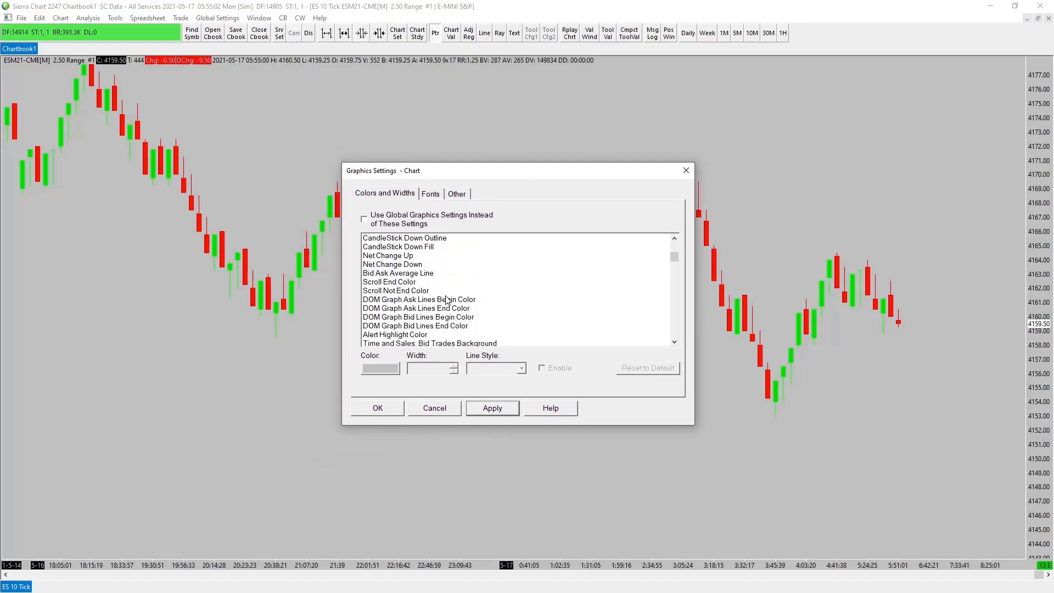
pyautogui.scroll(-5, 447, 299)
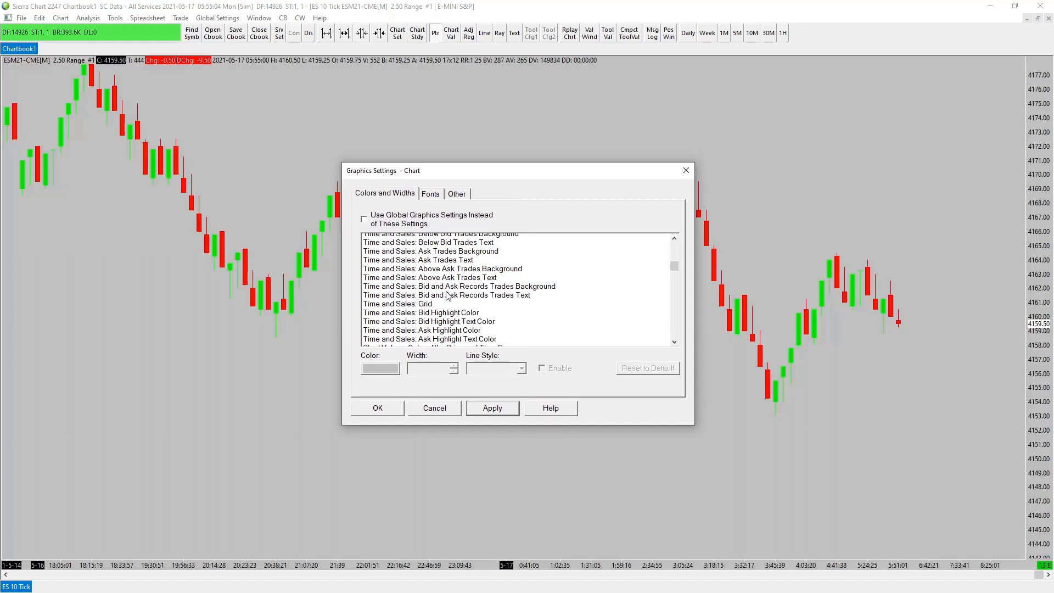
pyautogui.scroll(-3, 447, 295)
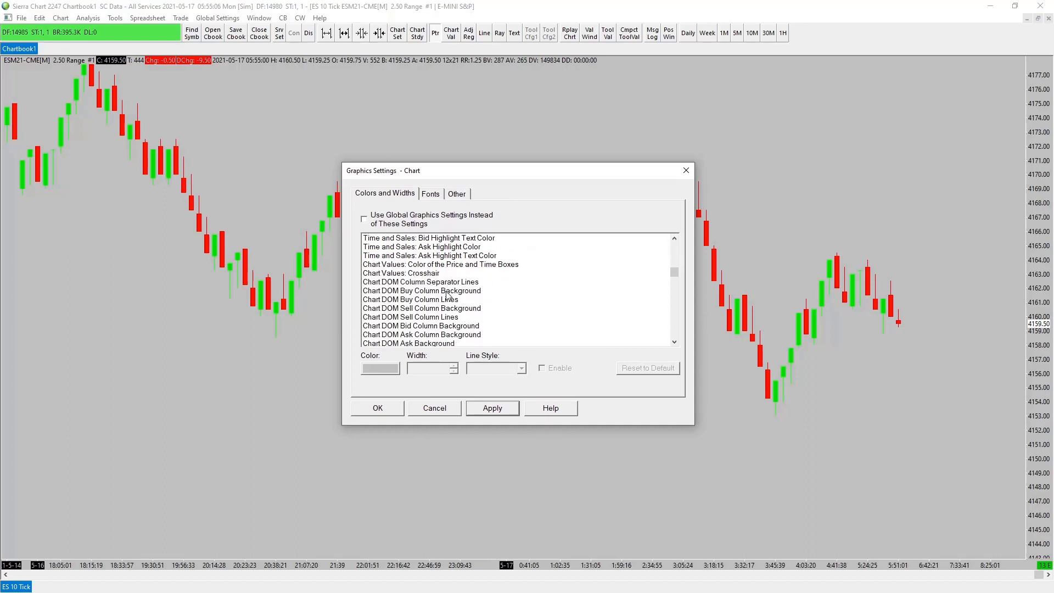
pyautogui.scroll(-2, 454, 292)
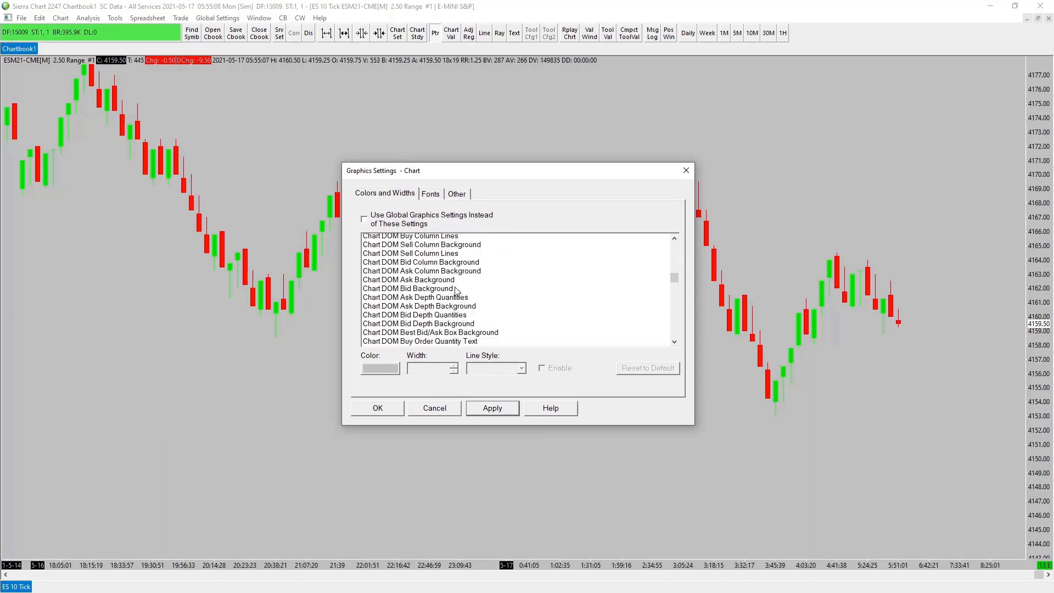
pyautogui.scroll(4, 472, 291)
pyautogui.scroll(4, 492, 290)
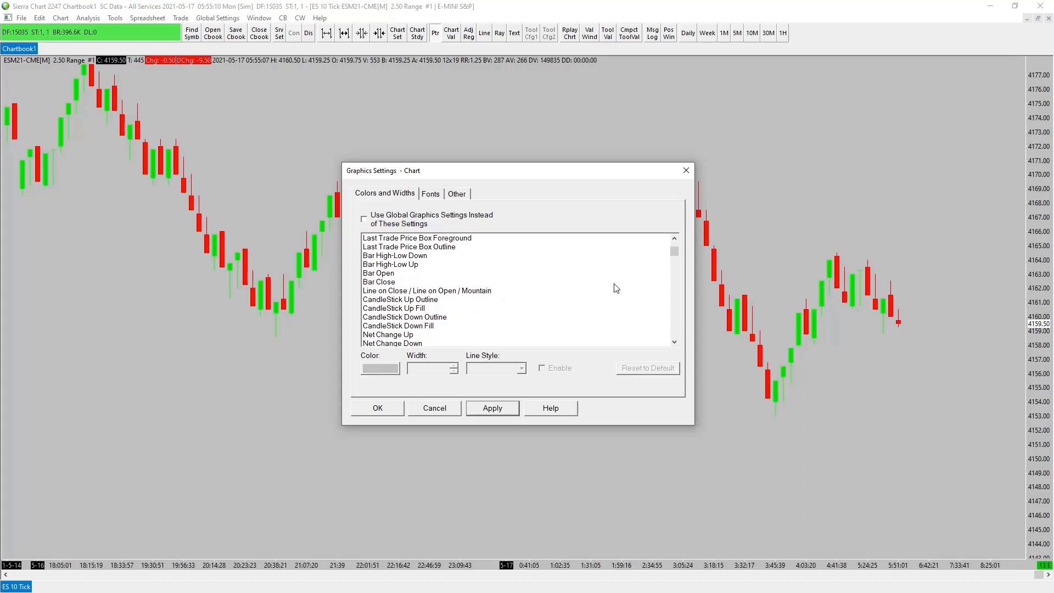
pyautogui.scroll(2, 425, 294)
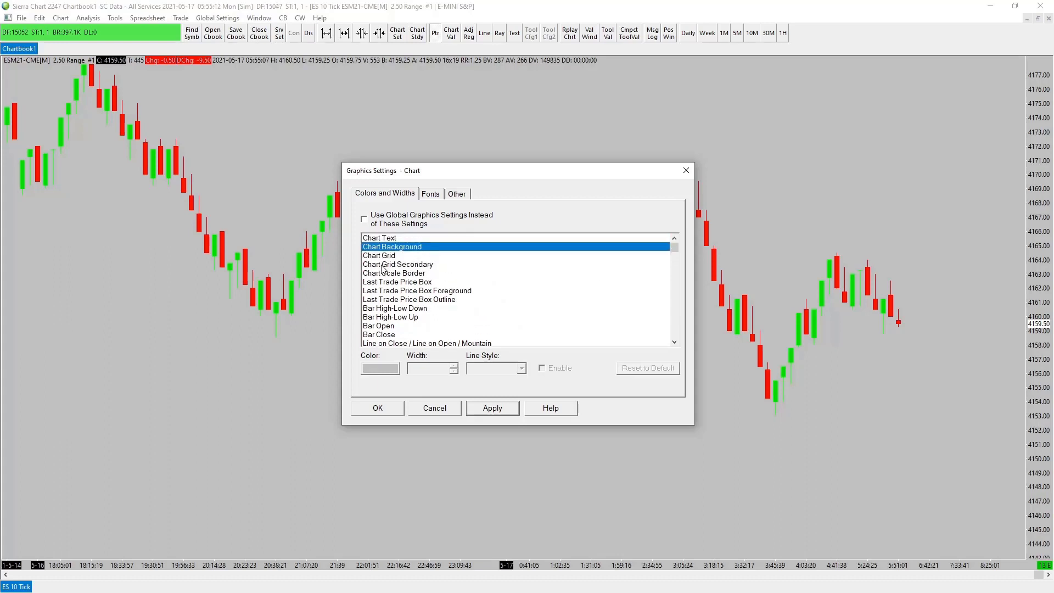
pyautogui.scroll(-2, 429, 277)
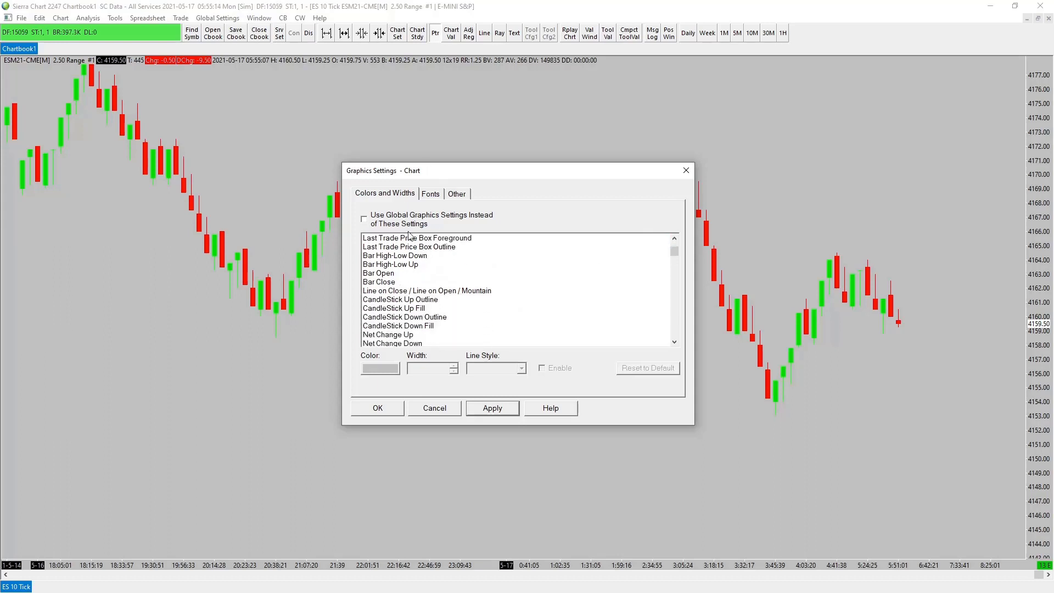
pyautogui.scroll(-1, 495, 290)
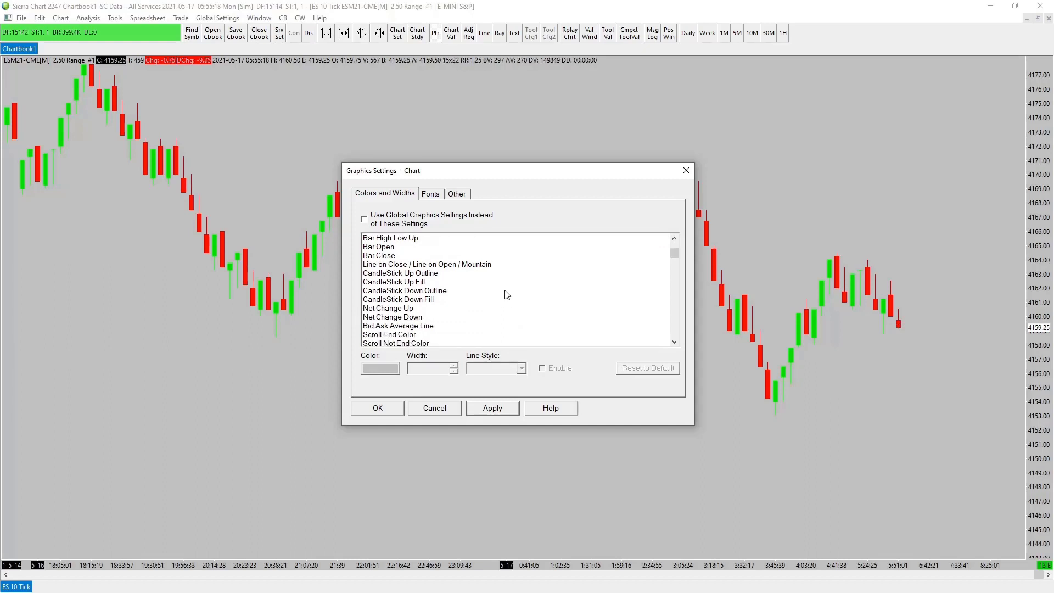
# - Set CandleStick Up Outline to black and CandleStick Up Fill to white
pyautogui.click(415, 277)
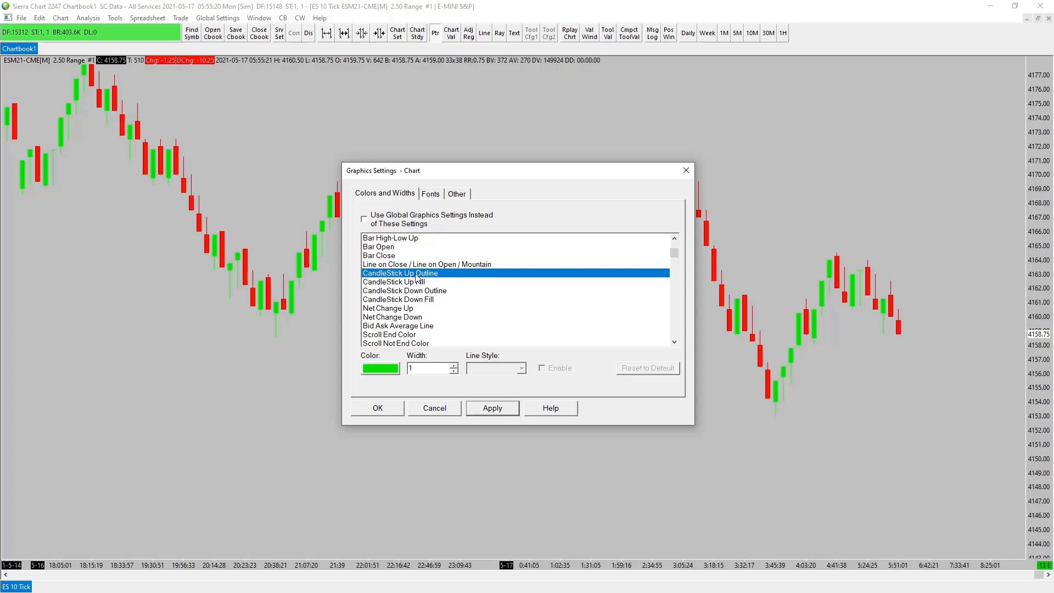
pyautogui.click(377, 368)
pyautogui.click(406, 344)
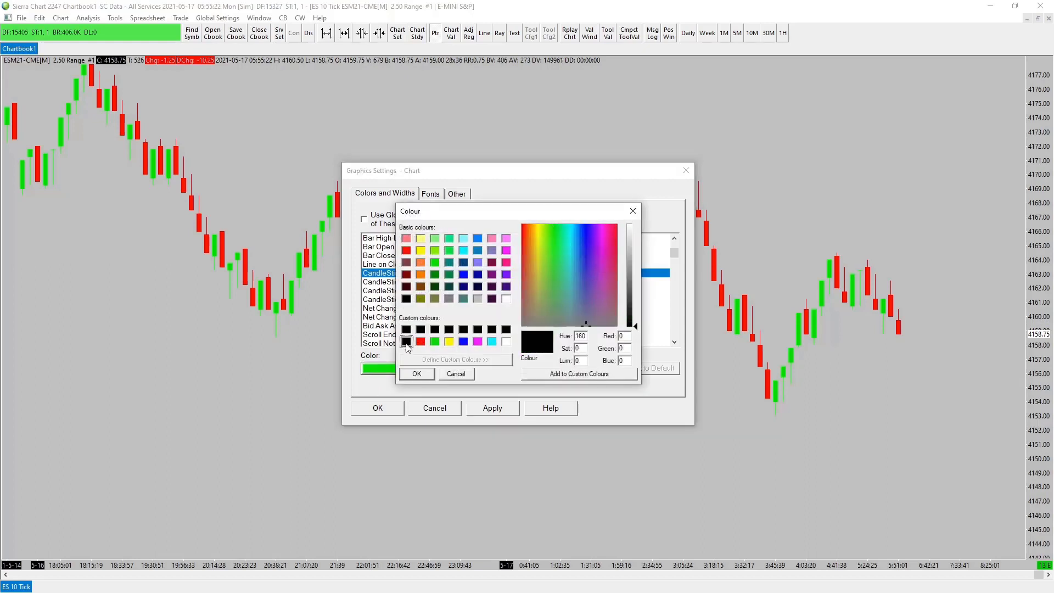
pyautogui.click(418, 373)
pyautogui.click(406, 283)
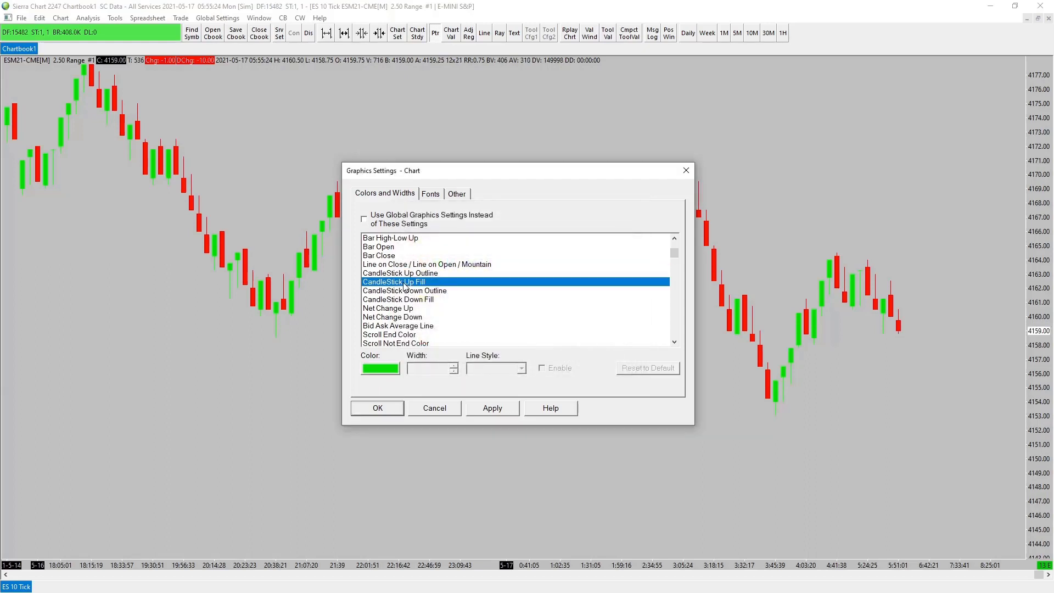
pyautogui.click(391, 365)
pyautogui.click(506, 341)
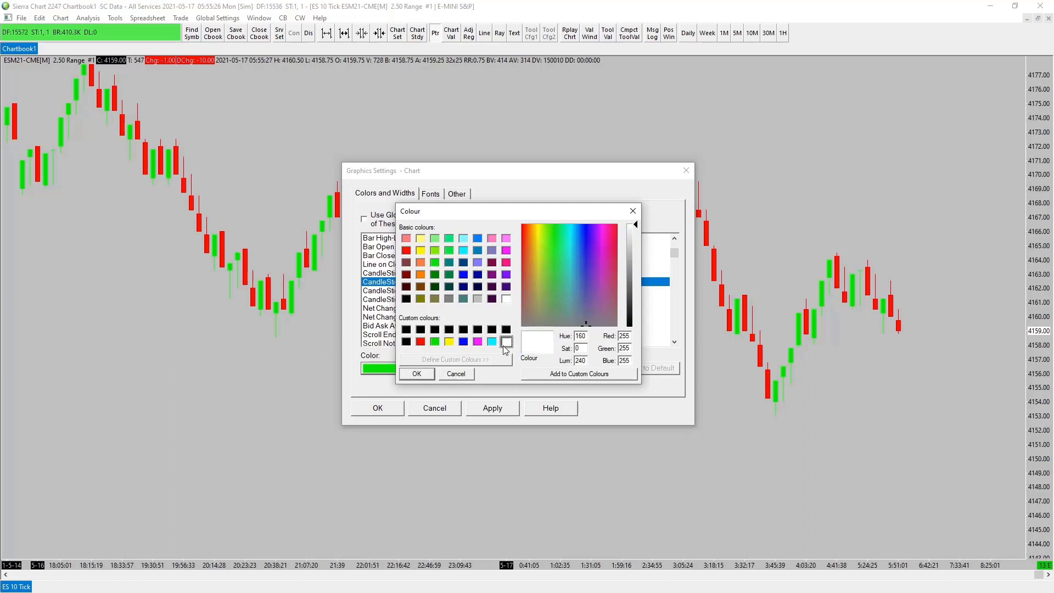
pyautogui.click(417, 374)
# - Set CandleStick Down Outline and Down Fill to black, apply, and close with OK
pyautogui.click(395, 292)
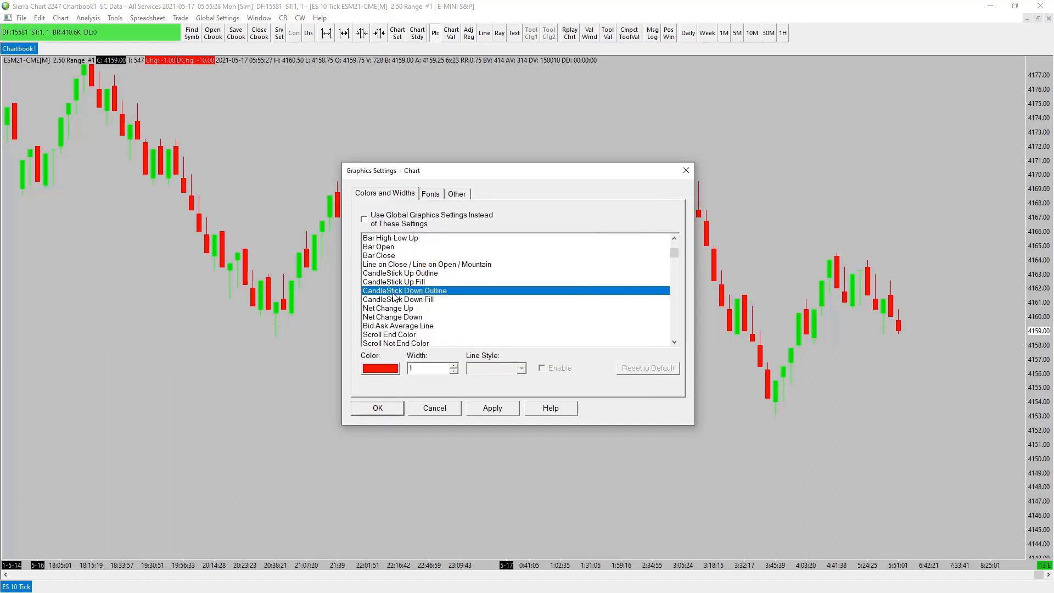
pyautogui.click(393, 368)
pyautogui.click(406, 342)
pyautogui.click(417, 374)
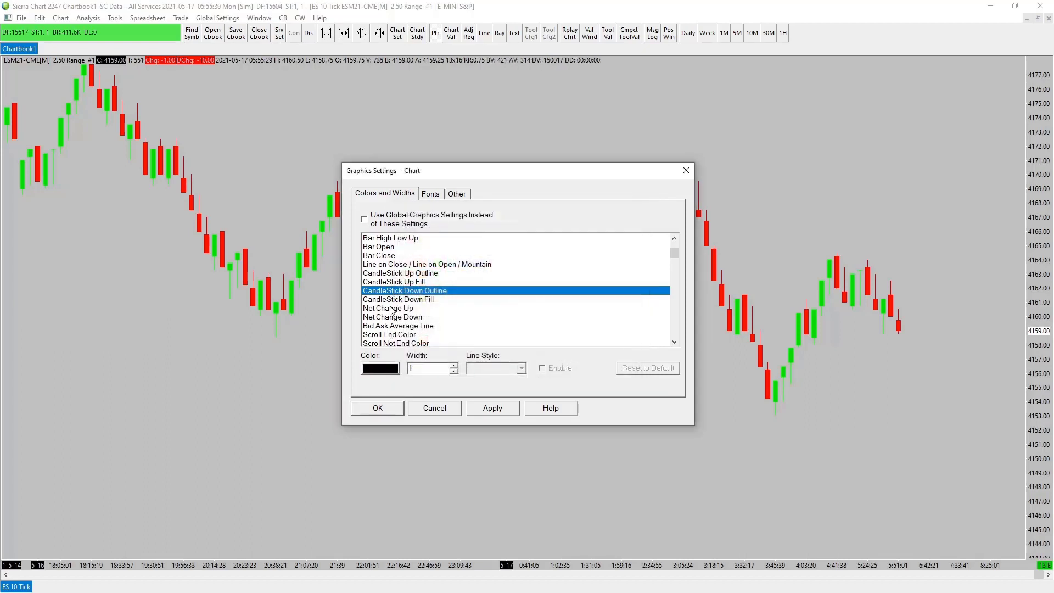
pyautogui.click(395, 299)
pyautogui.click(387, 372)
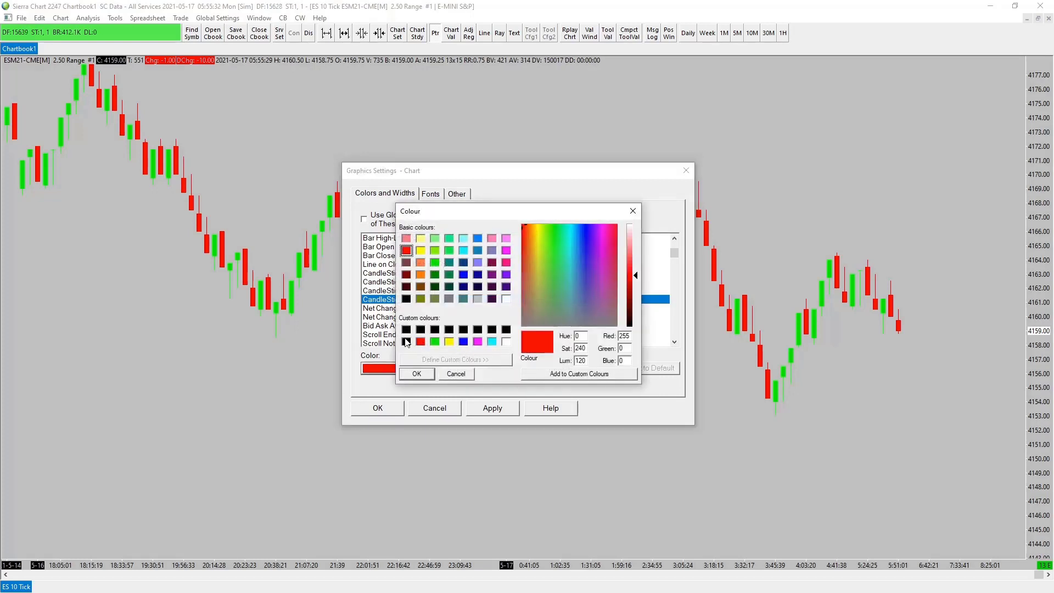
pyautogui.click(405, 342)
pyautogui.click(421, 377)
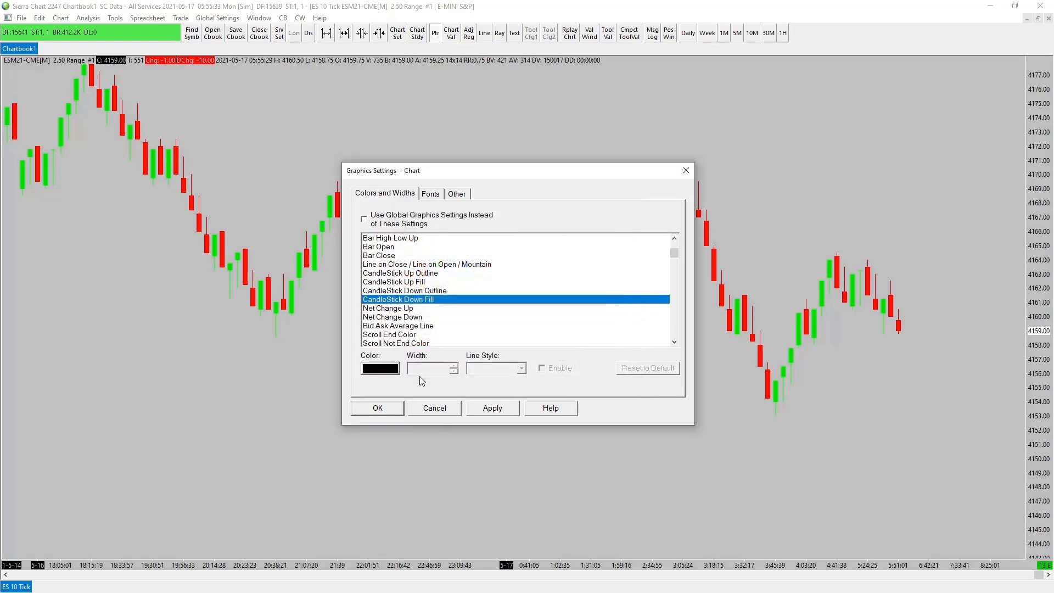
pyautogui.click(478, 410)
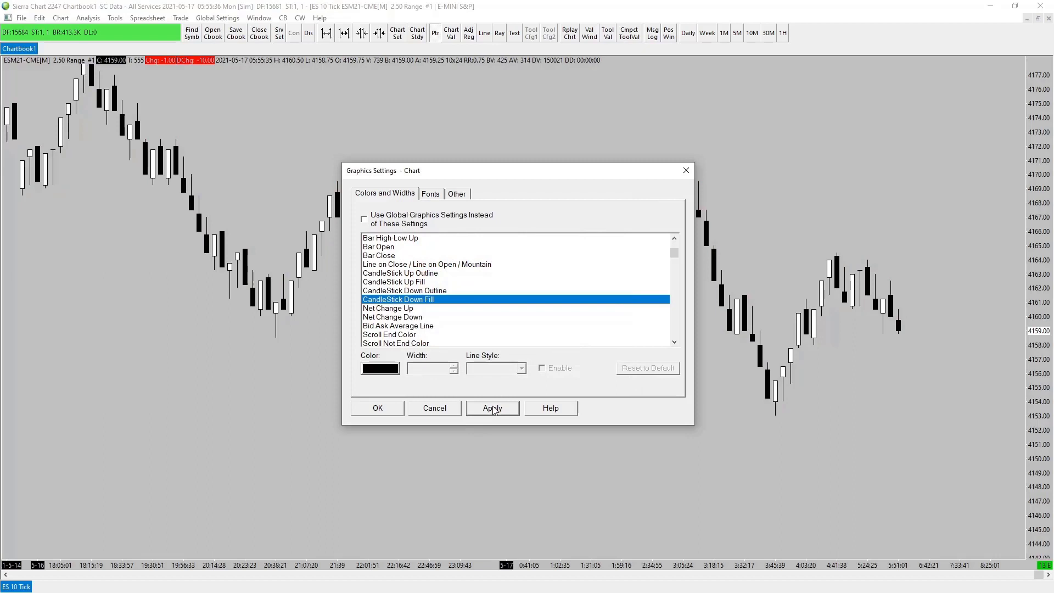
pyautogui.click(379, 409)
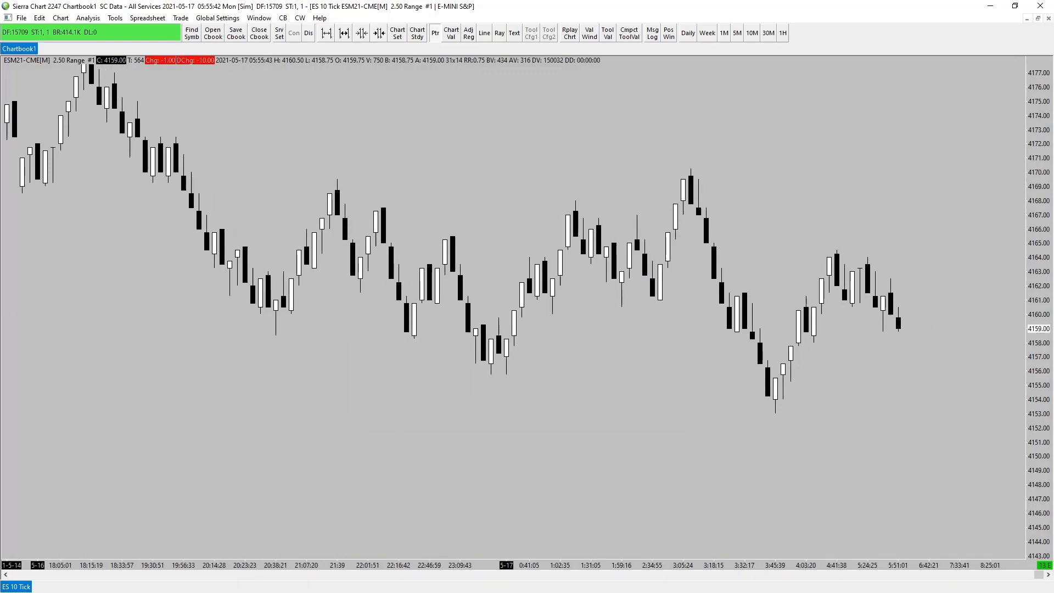
# - Compress the price scale and restore the chart to a smaller floating window
pyautogui.moveTo(1042, 384); pyautogui.dragTo(870, 406)
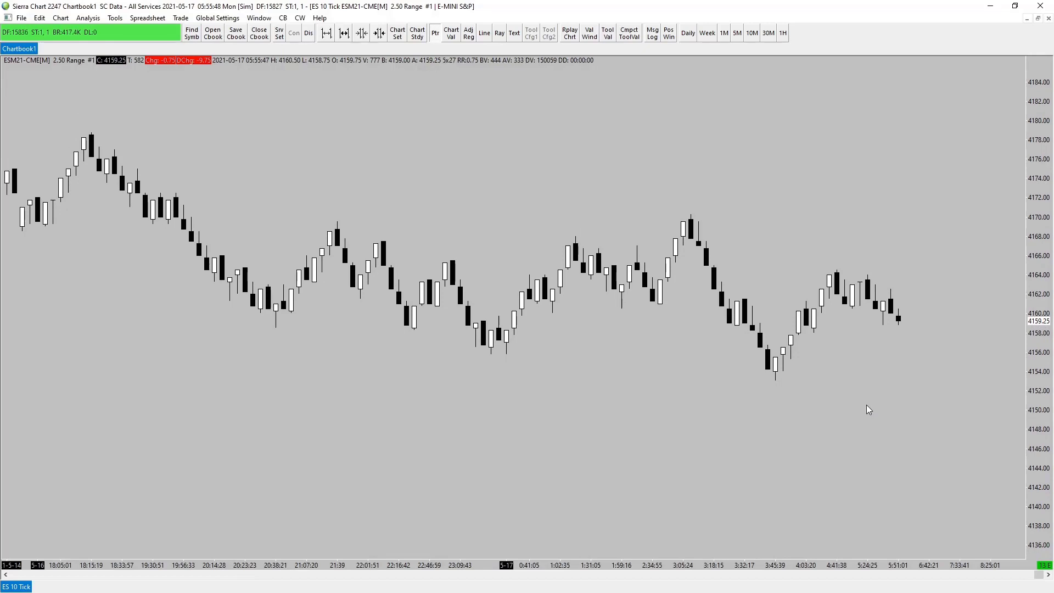
pyautogui.hotkey('ctrl', 'F5')
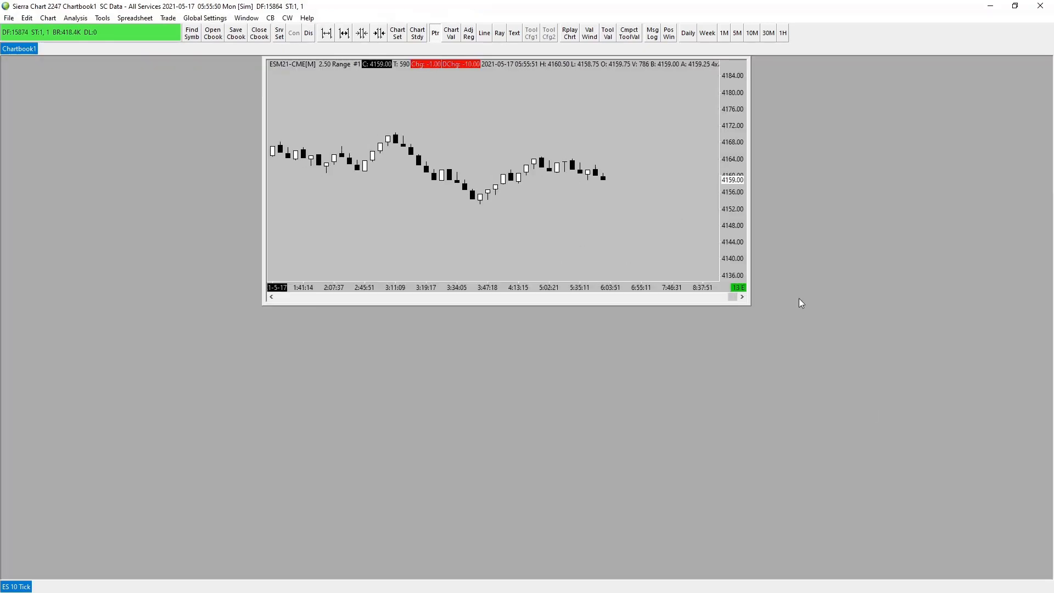
pyautogui.moveTo(750, 307); pyautogui.dragTo(662, 336)
# - Compress the bars to show 5-14 through 5-17, adjust scaling, and draw an arrow toward the chart's tab
pyautogui.moveTo(436, 324); pyautogui.dragTo(508, 321)
pyautogui.moveTo(635, 267)
pyautogui.mouseDown()
pyautogui.moveTo(653, 255)
pyautogui.moveTo(653, 274)
pyautogui.mouseUp()
pyautogui.moveTo(581, 282); pyautogui.dragTo(590, 278)
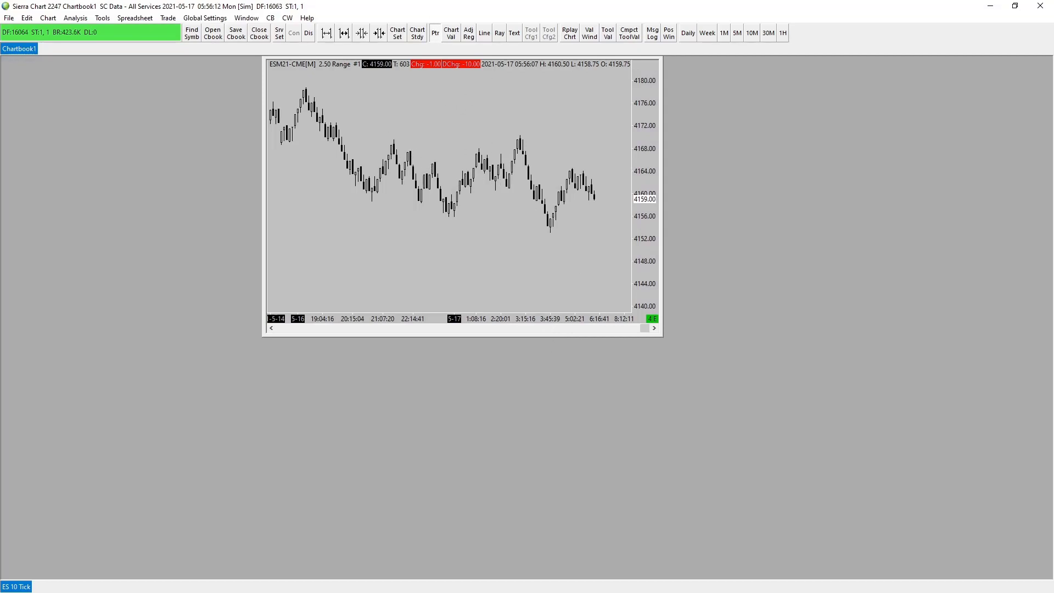
pyautogui.moveTo(233, 396)
pyautogui.mouseDown()
pyautogui.moveTo(137, 465)
pyautogui.moveTo(188, 456)
pyautogui.mouseUp()
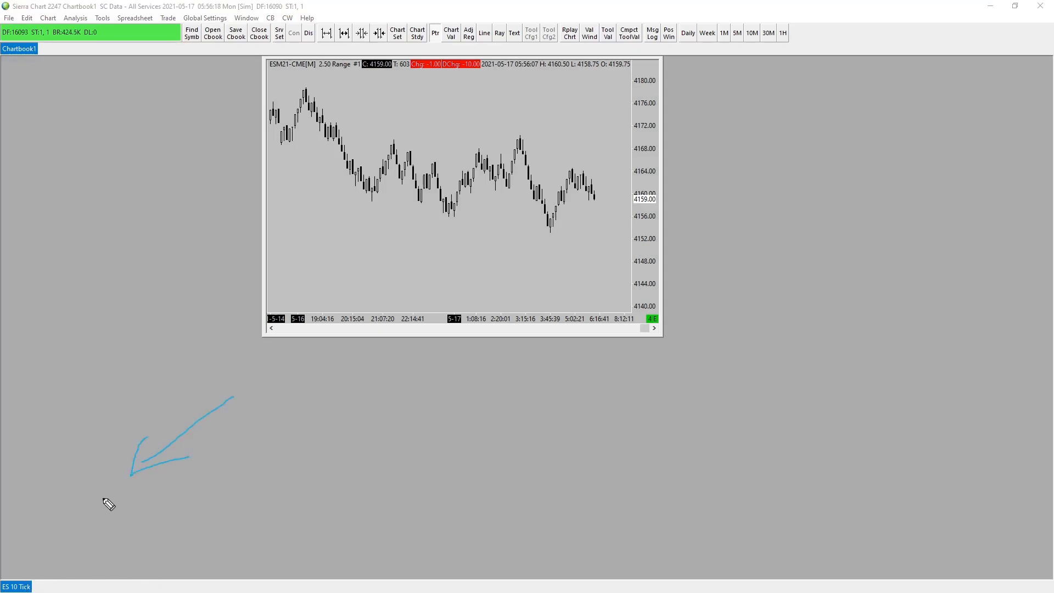
pyautogui.moveTo(110, 494)
pyautogui.mouseDown()
pyautogui.moveTo(50, 538)
pyautogui.moveTo(76, 538)
pyautogui.mouseUp()
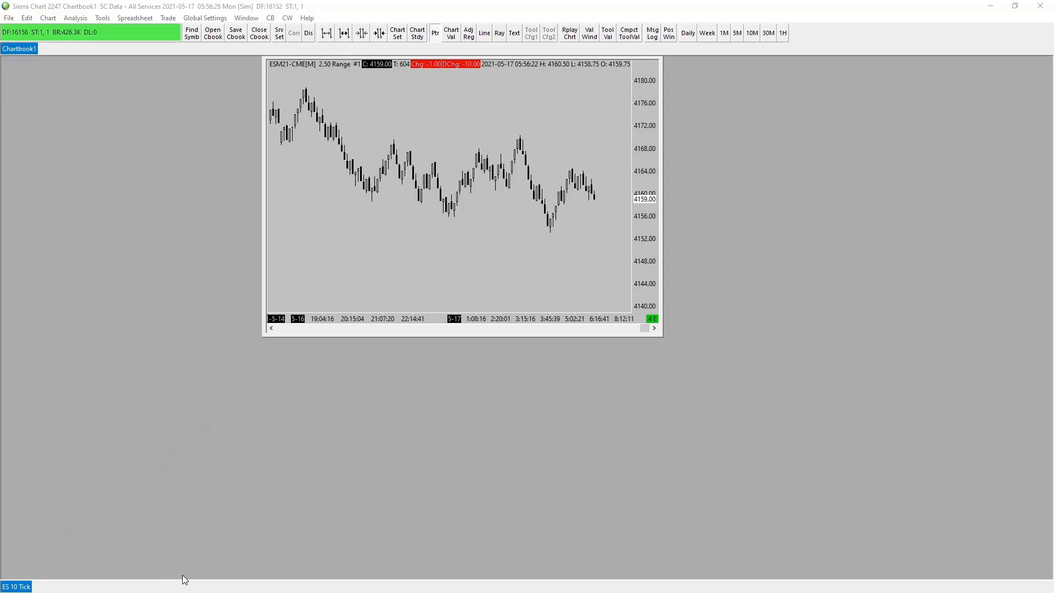
# - Duplicate the ES 10 Tick chart and move the copy down to reveal the original
pyautogui.rightClick(23, 589)
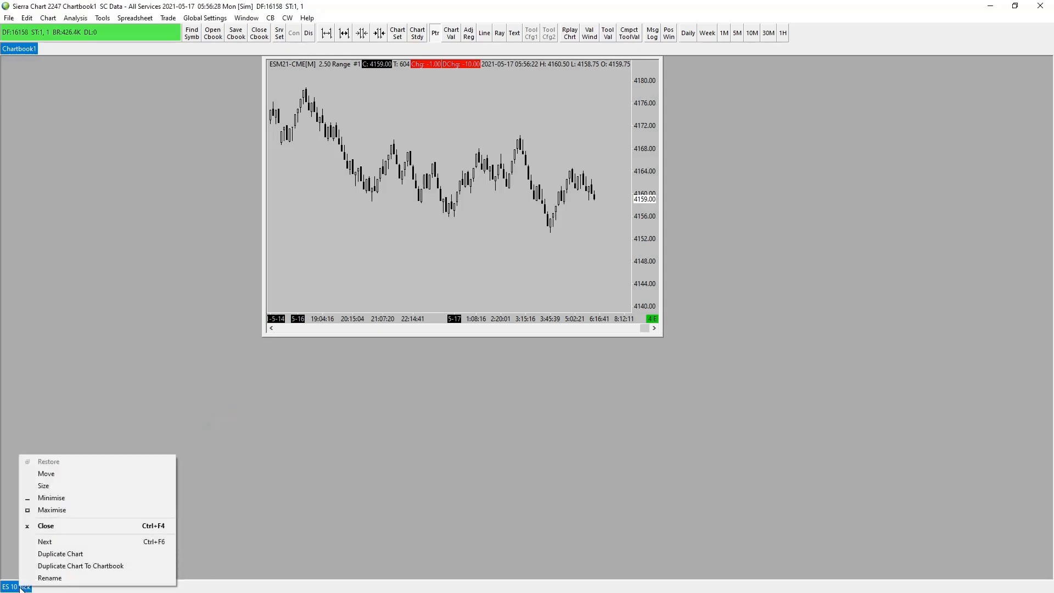
pyautogui.click(66, 554)
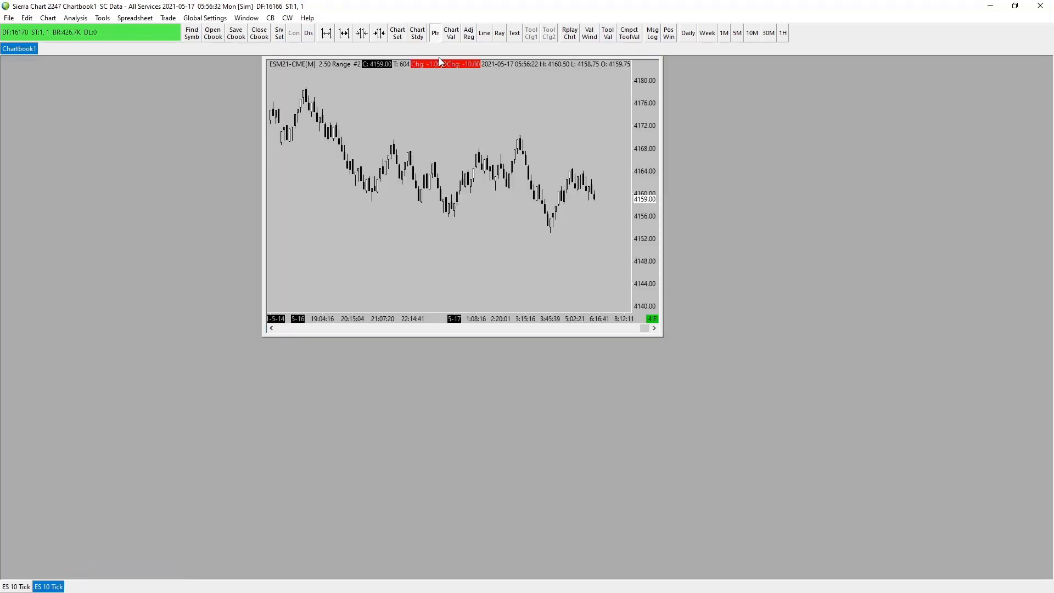
pyautogui.moveTo(439, 59); pyautogui.dragTo(436, 284)
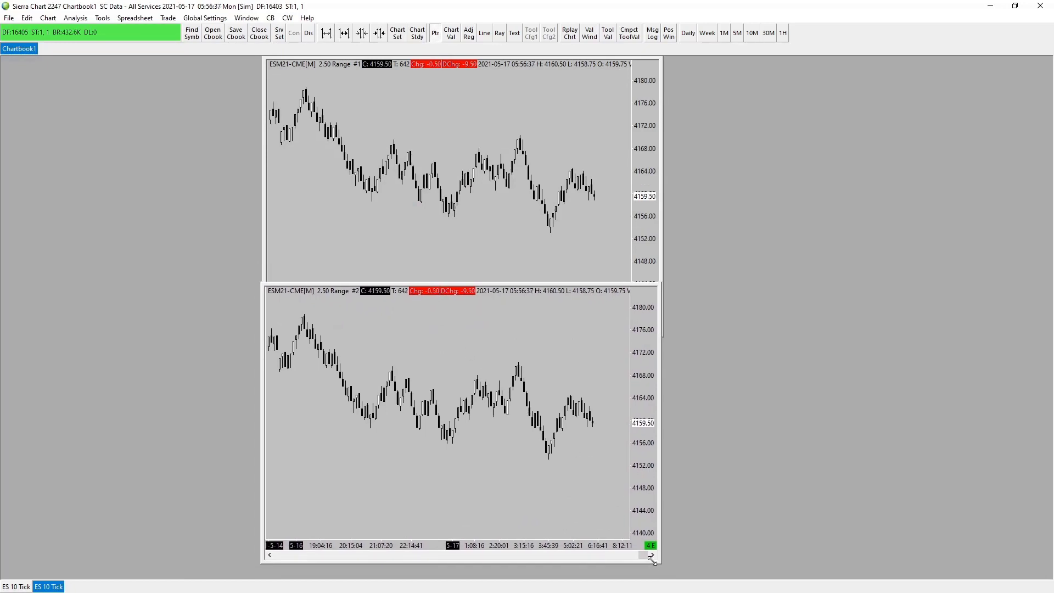
# - Resize the copy to sit stacked beneath chart #1, leaving more space right of the latest bar
pyautogui.moveTo(652, 559); pyautogui.dragTo(652, 499)
pyautogui.moveTo(499, 287); pyautogui.dragTo(501, 336)
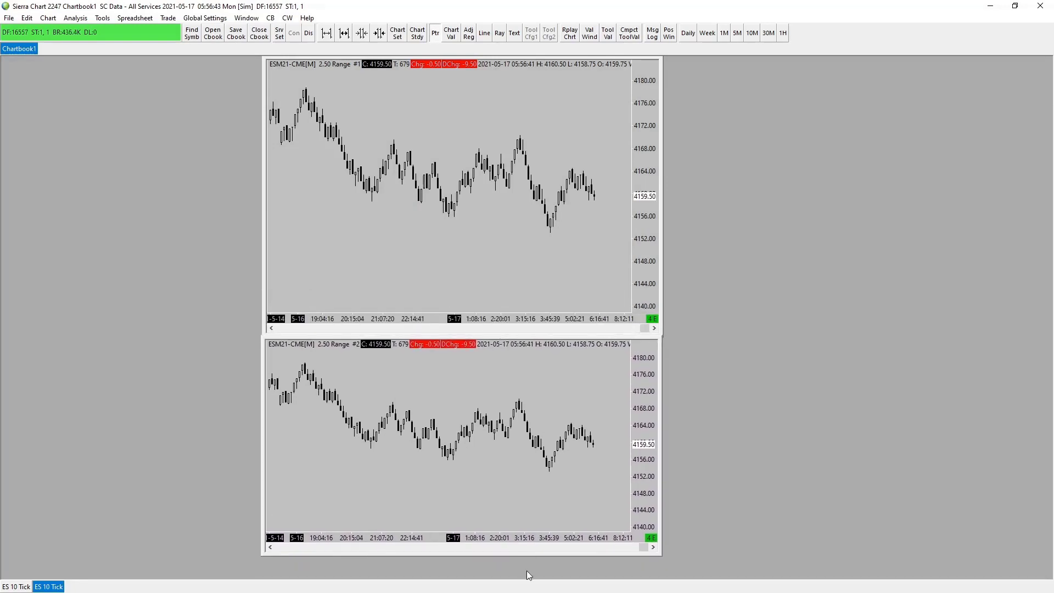
pyautogui.moveTo(503, 556); pyautogui.dragTo(499, 576)
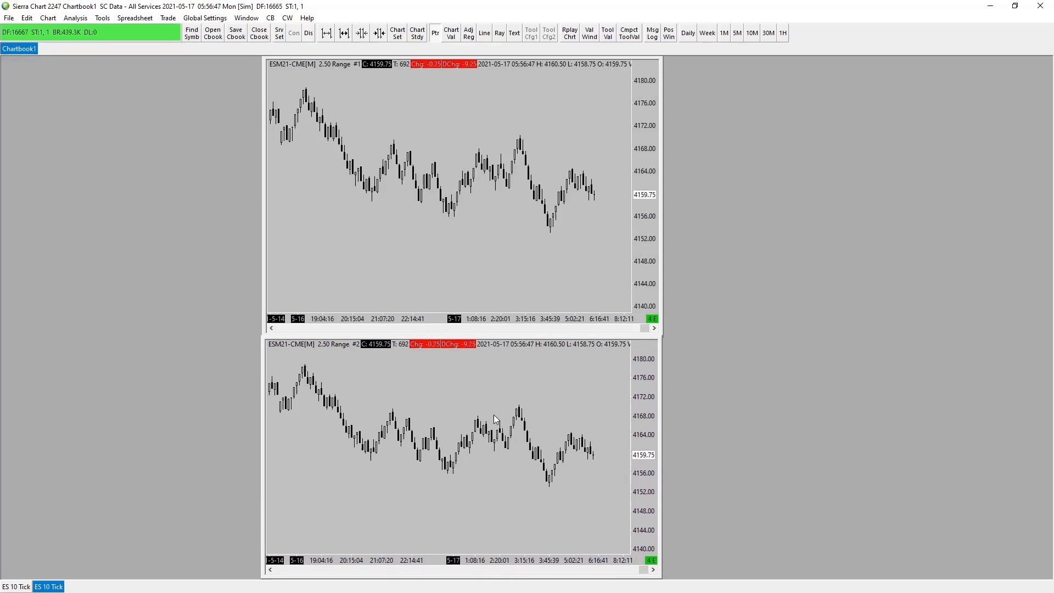
pyautogui.moveTo(494, 419); pyautogui.dragTo(472, 424)
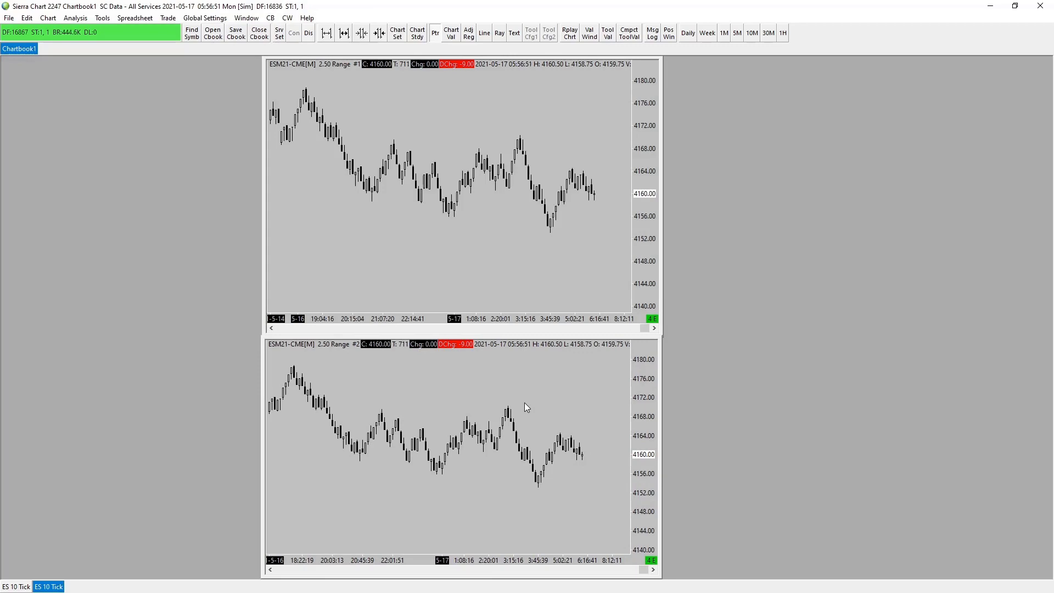
# - Set chart #2's Range Setting to 5 and title it 'ES 5 Tick', then stretch its price scale
pyautogui.press('F5')
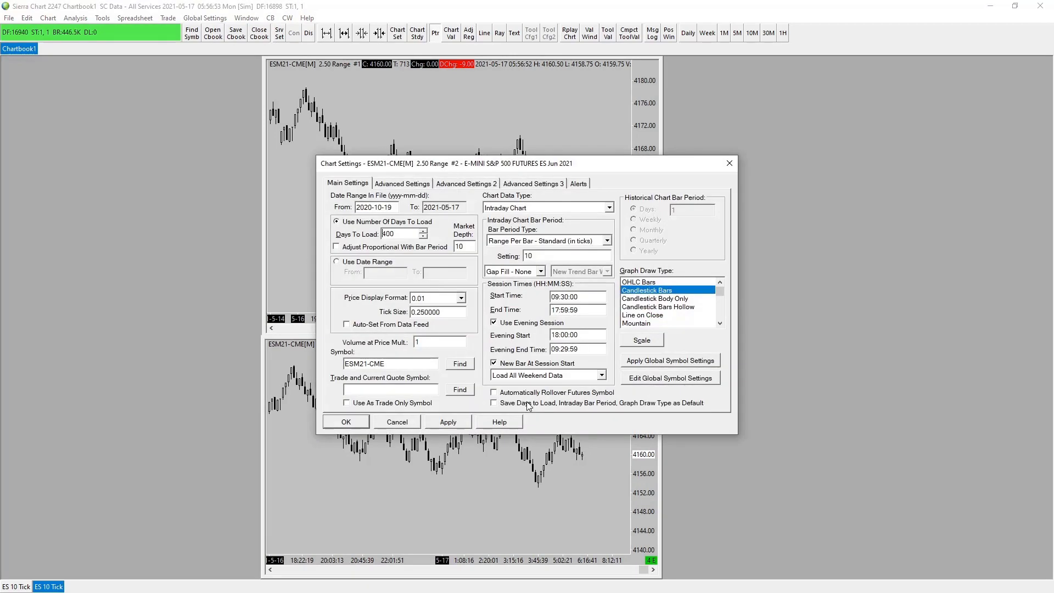
pyautogui.doubleClick(528, 256)
pyautogui.write('5')
pyautogui.click(452, 189)
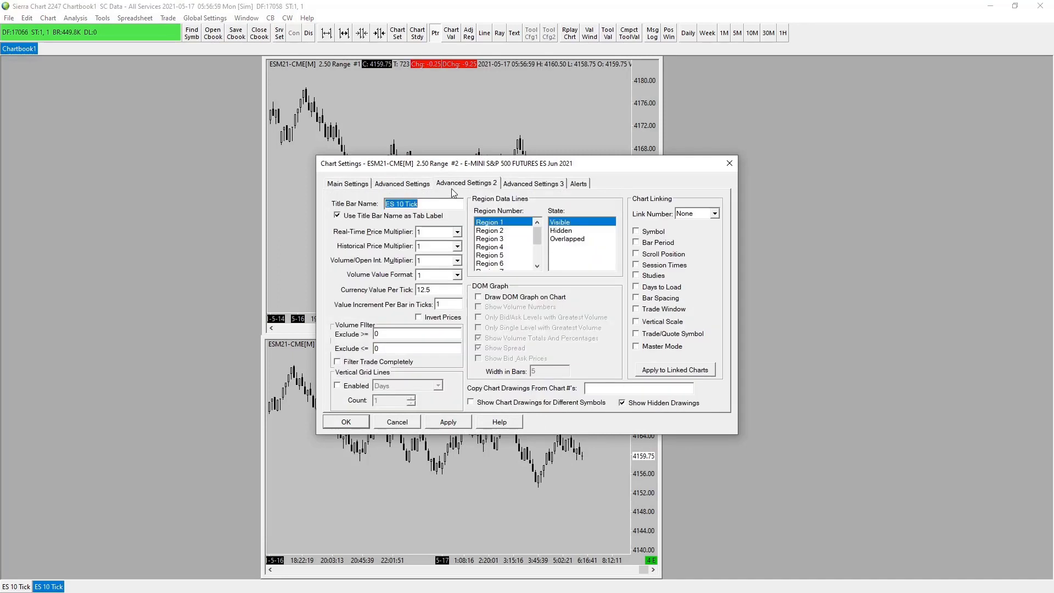
pyautogui.click(407, 204)
pyautogui.write('5')
pyautogui.click(447, 421)
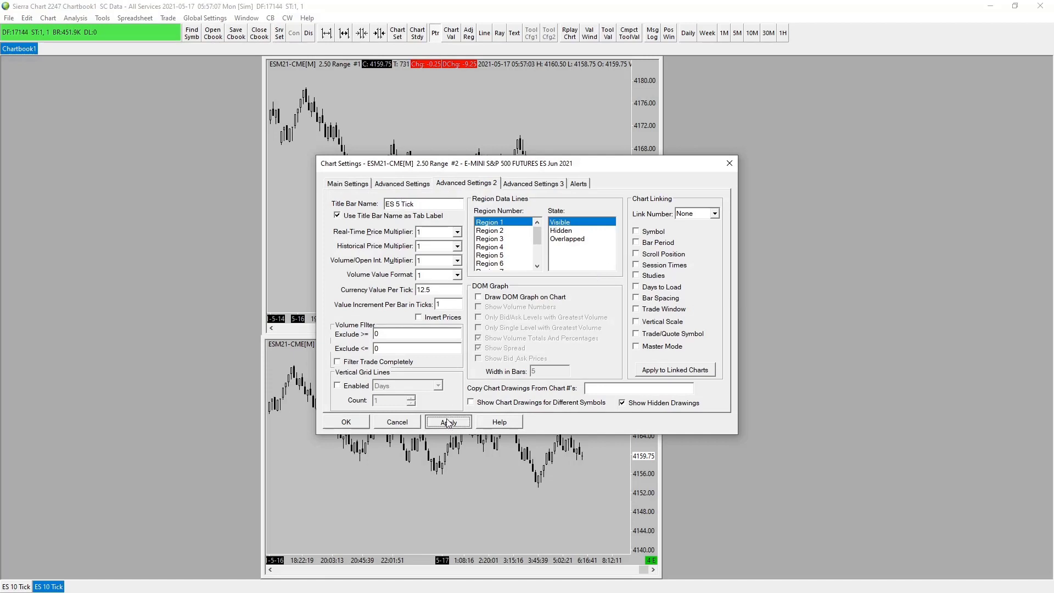
pyautogui.click(380, 421)
pyautogui.moveTo(646, 473); pyautogui.dragTo(646, 502)
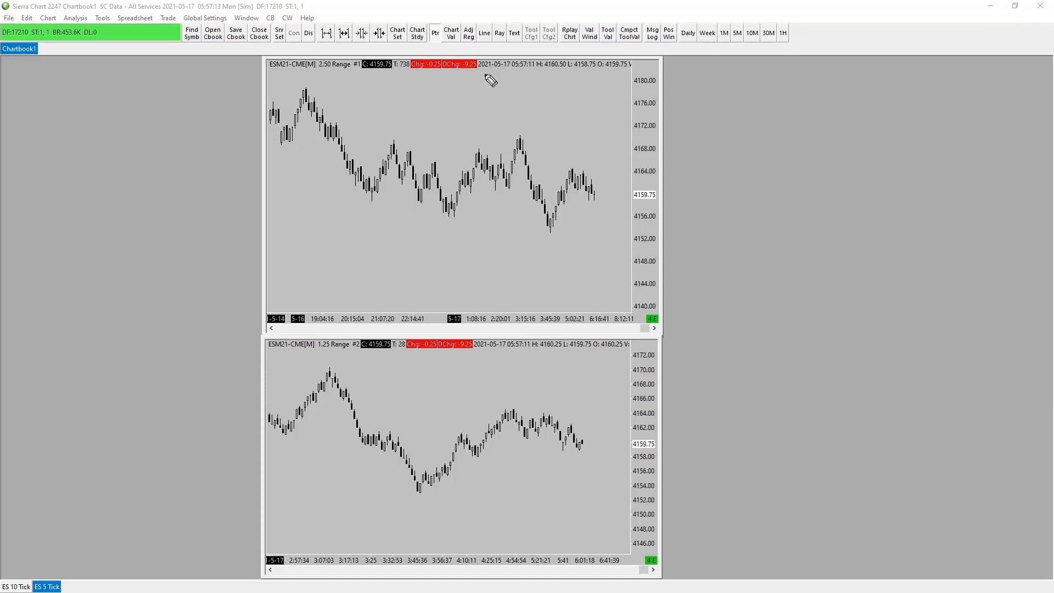
pyautogui.moveTo(265, 69); pyautogui.dragTo(366, 70)
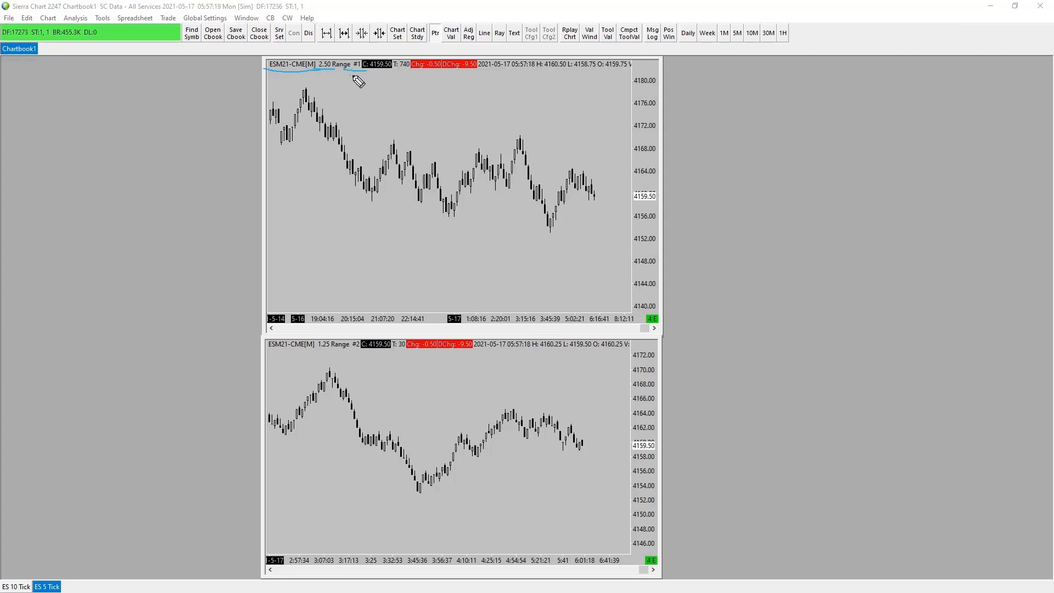
pyautogui.moveTo(352, 76); pyautogui.dragTo(349, 74)
pyautogui.moveTo(266, 349); pyautogui.dragTo(323, 349)
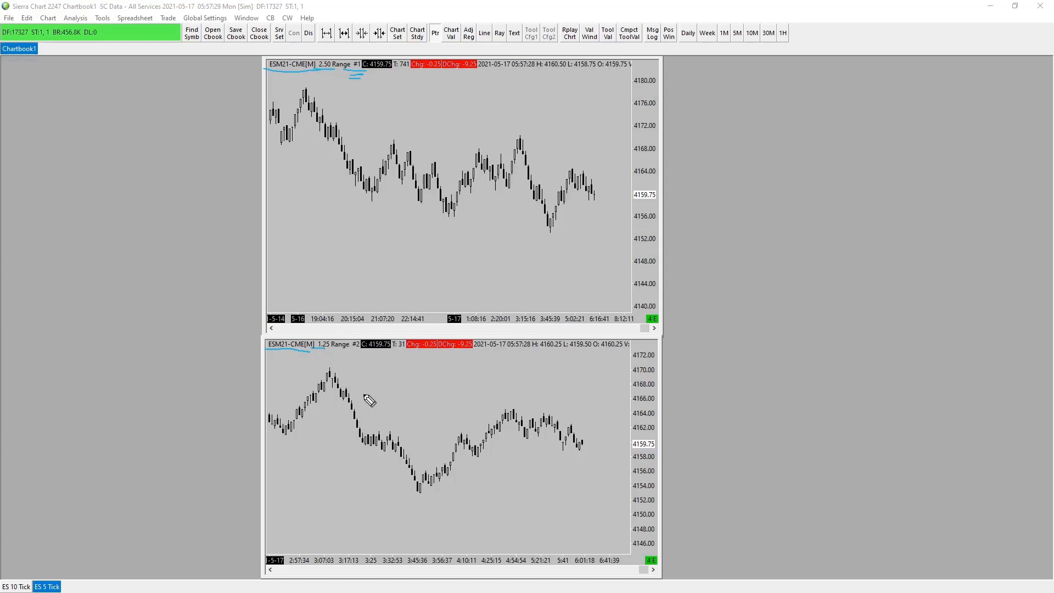
pyautogui.moveTo(345, 353); pyautogui.dragTo(370, 353)
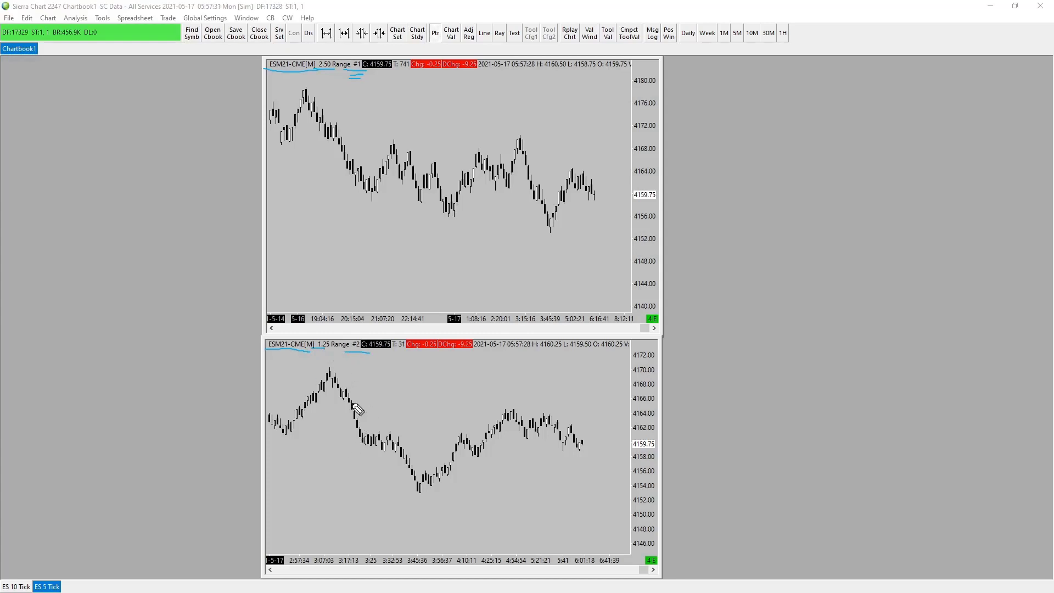